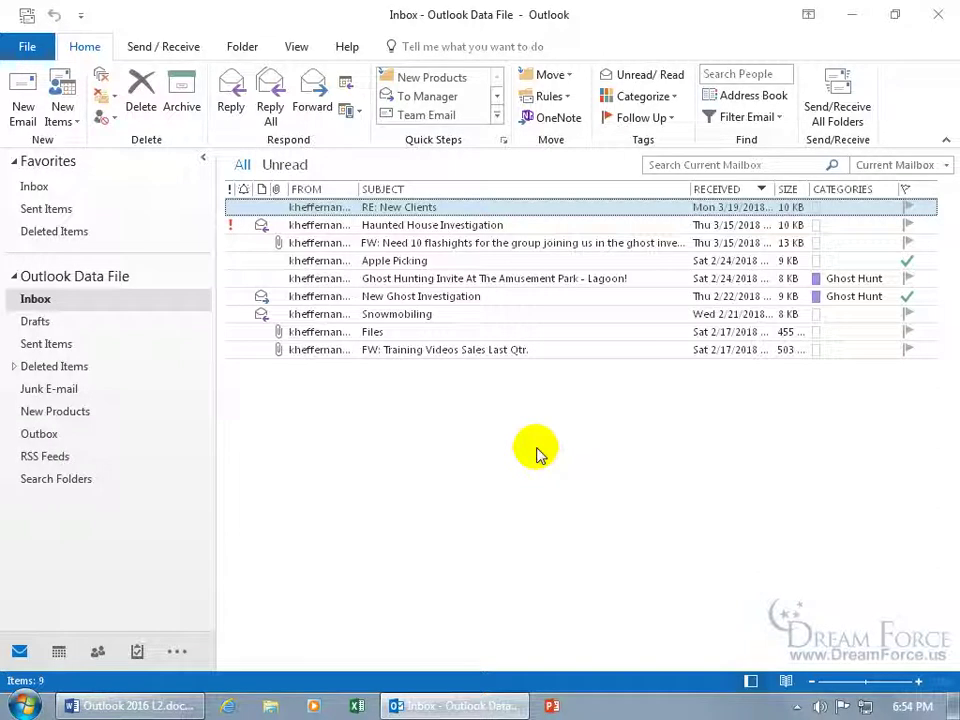
# Open Advanced Find from Search Tools in the Search Current Mailbox box.
pyautogui.click(698, 165)
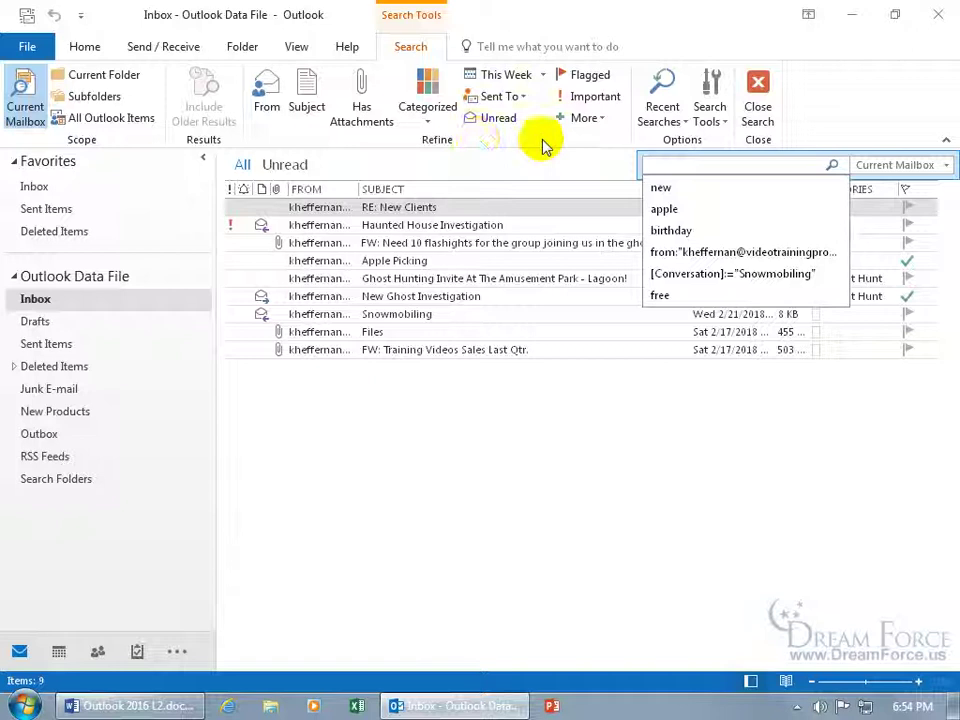
pyautogui.click(718, 121)
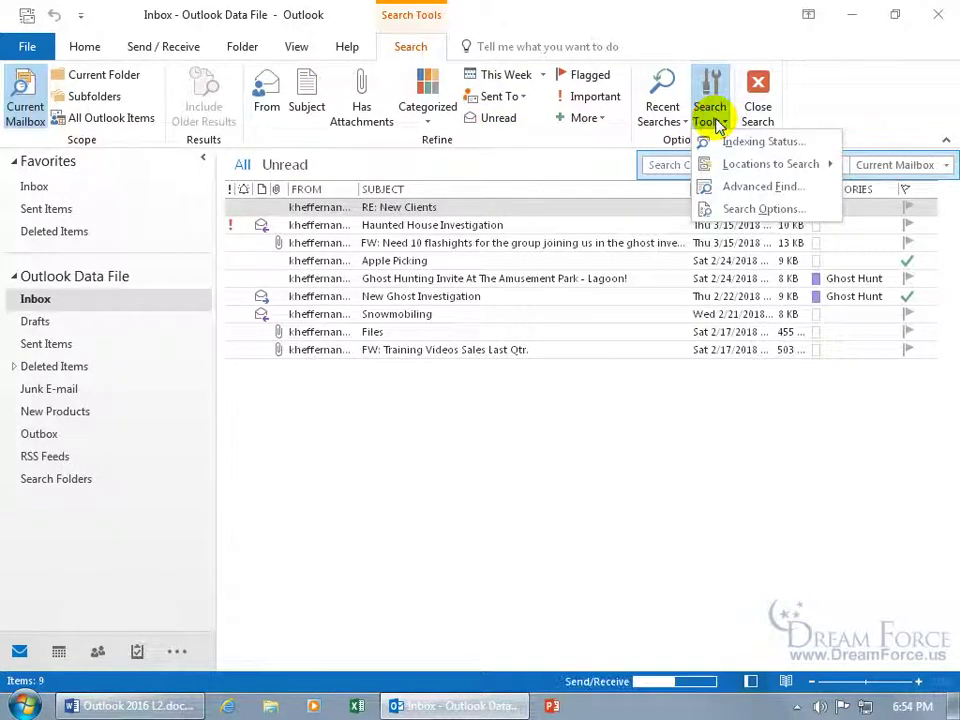
pyautogui.click(736, 193)
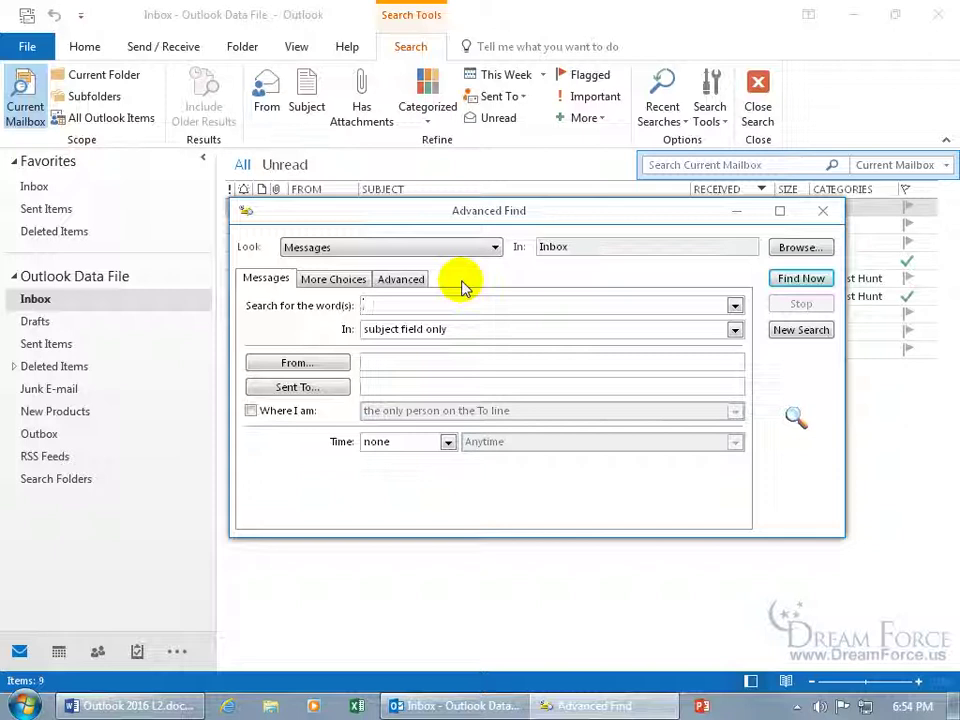
# On the Advanced tab, set the criterion field to All Mail fields > Subject.
pyautogui.click(402, 282)
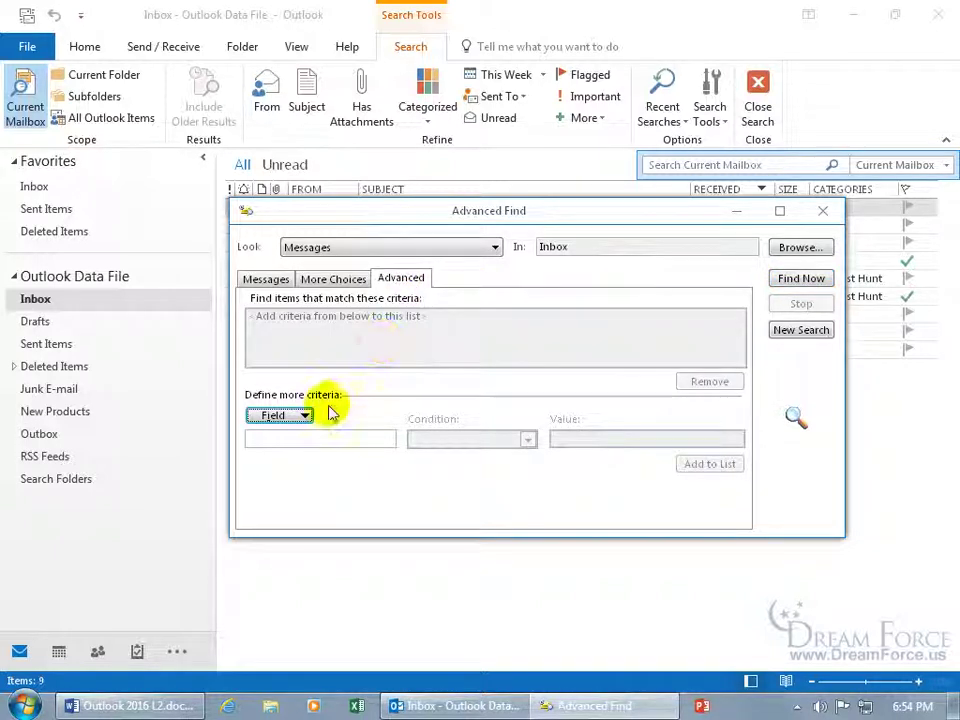
pyautogui.click(300, 417)
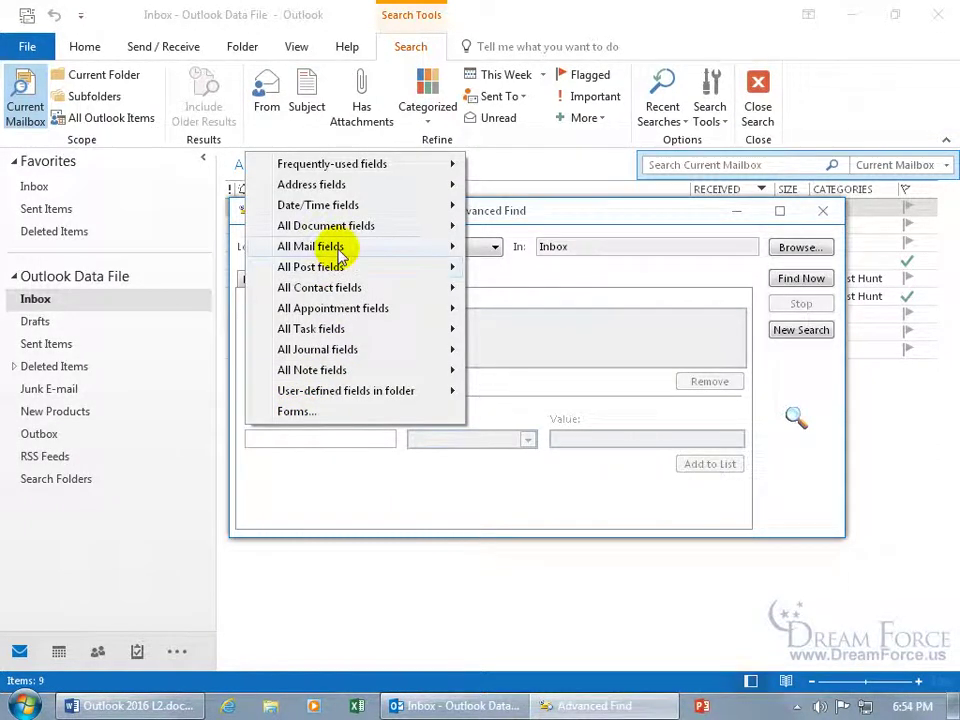
pyautogui.moveTo(340, 248)
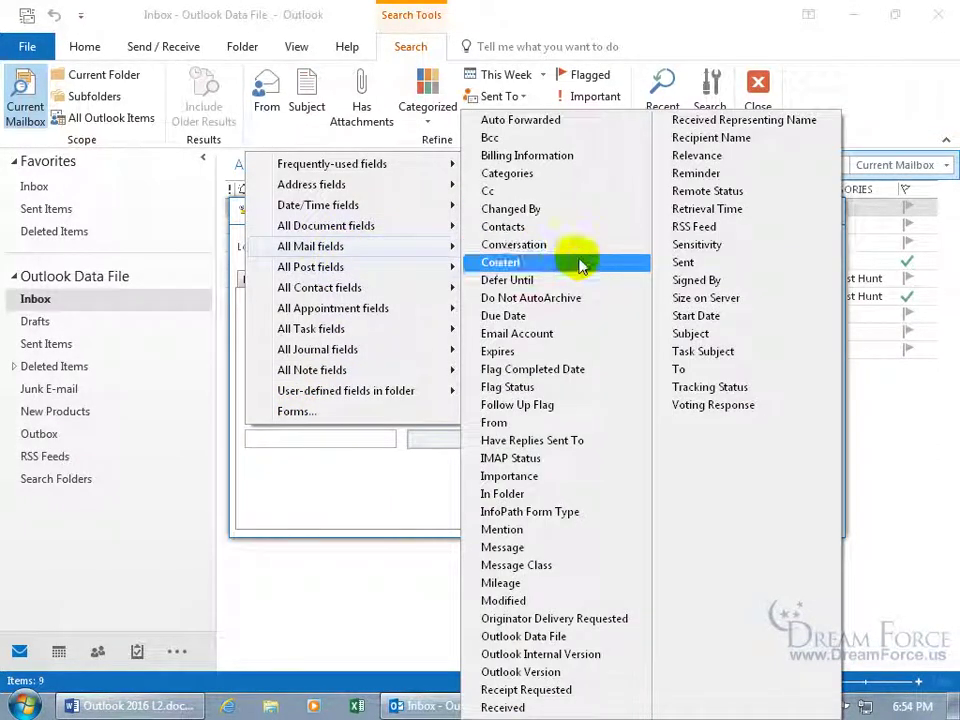
pyautogui.click(679, 334)
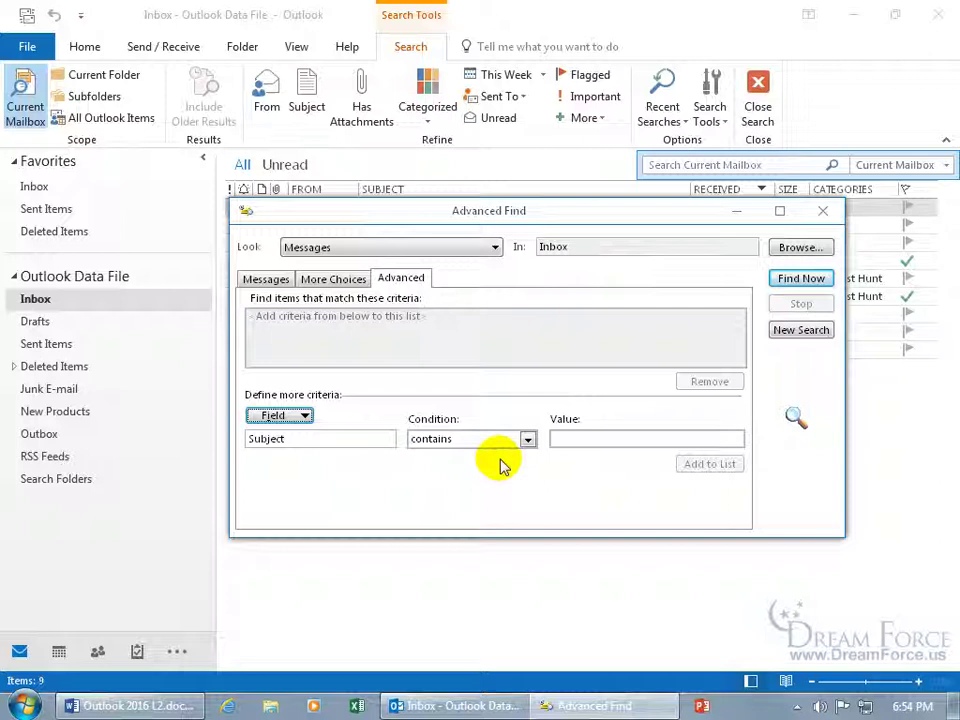
pyautogui.moveTo(563, 218); pyautogui.dragTo(606, 339)
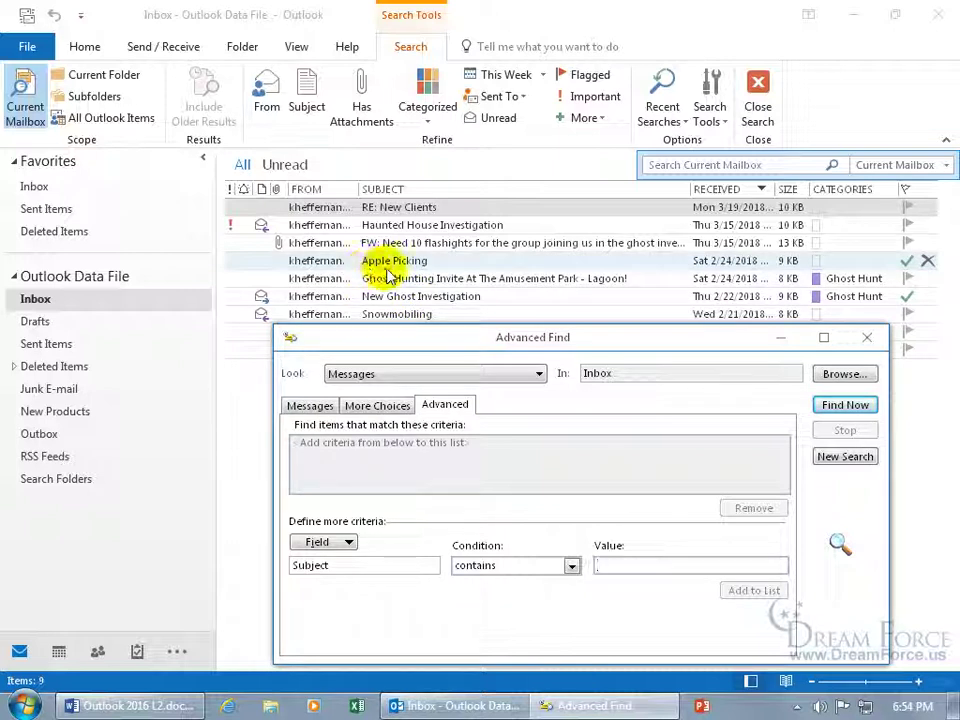
pyautogui.moveTo(420, 340); pyautogui.dragTo(350, 183)
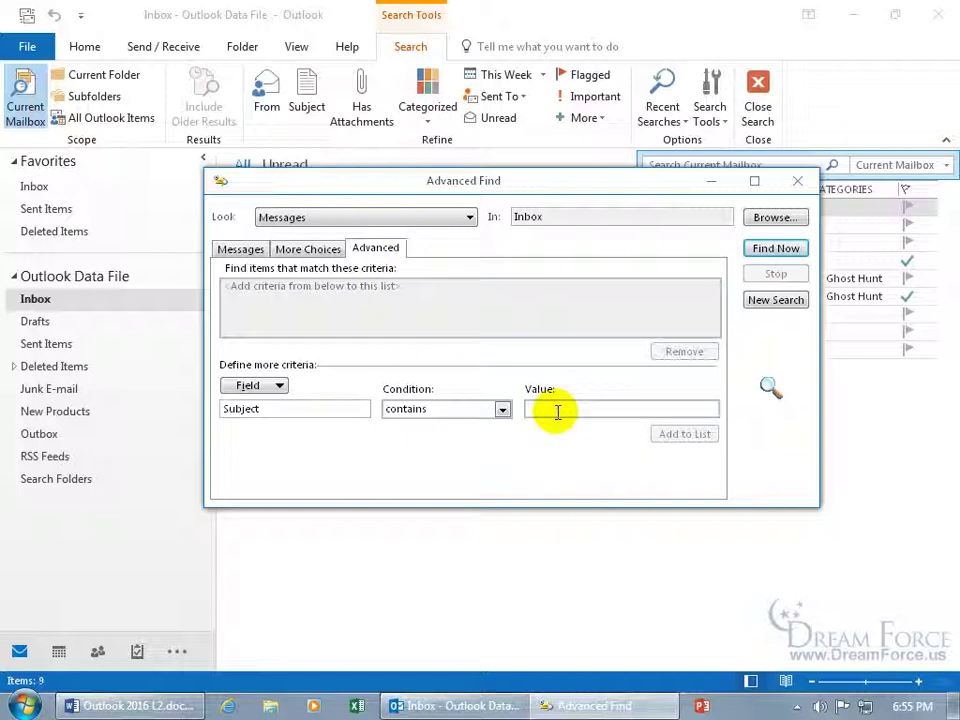
# Add the criterion Subject contains apple, then remove it and close Advanced Find.
pyautogui.write('apple')
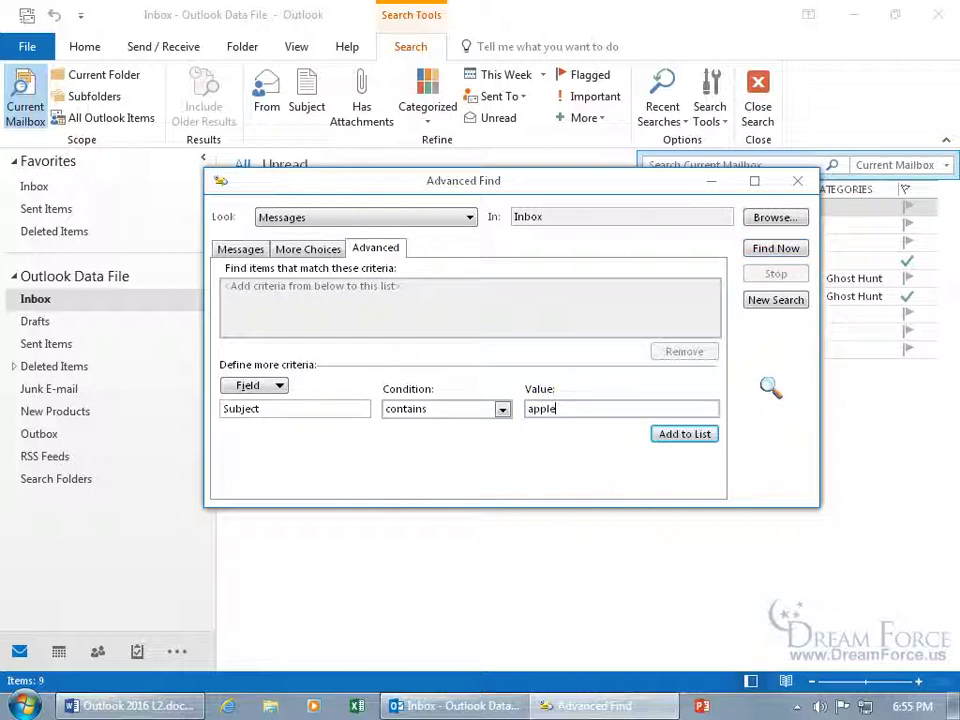
pyautogui.click(675, 434)
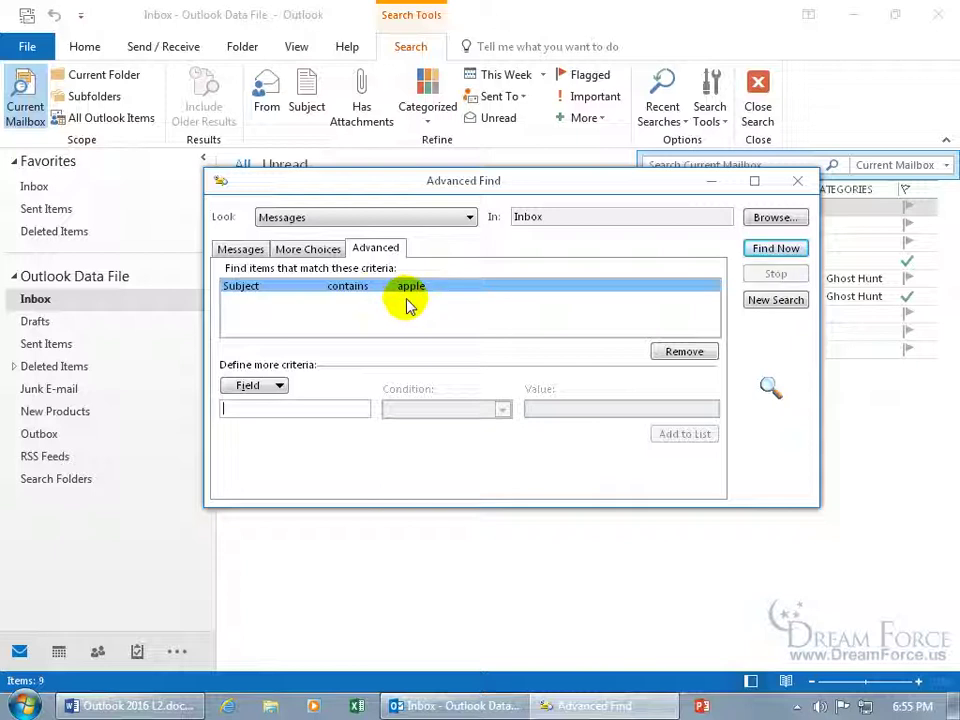
pyautogui.click(672, 354)
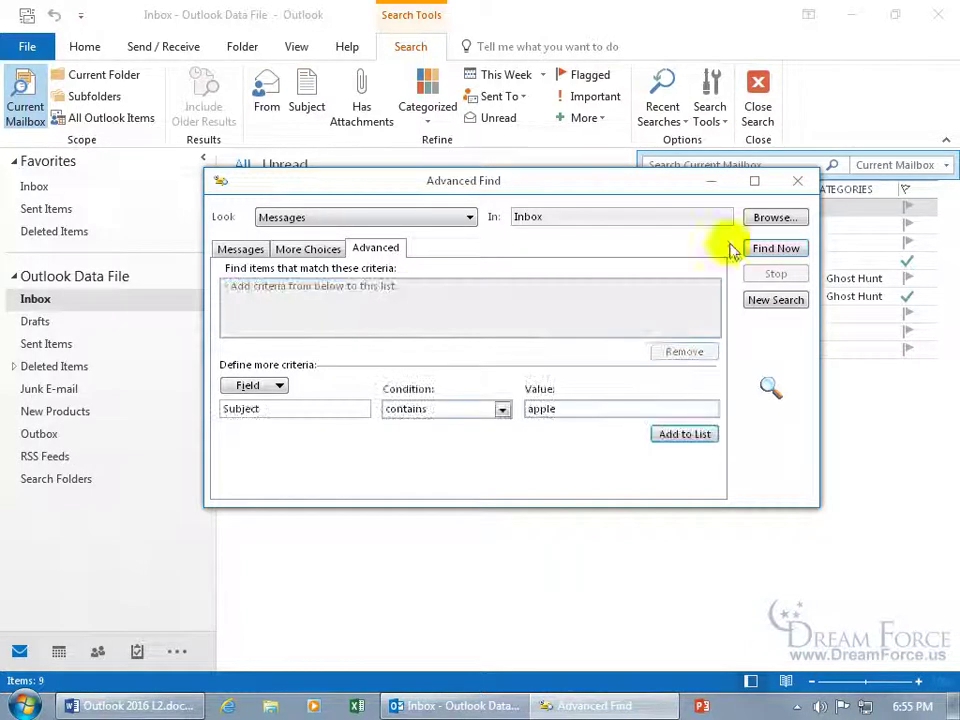
pyautogui.click(797, 185)
# Return to the Inbox and launch regedit.exe from a Start menu search.
pyautogui.click(662, 400)
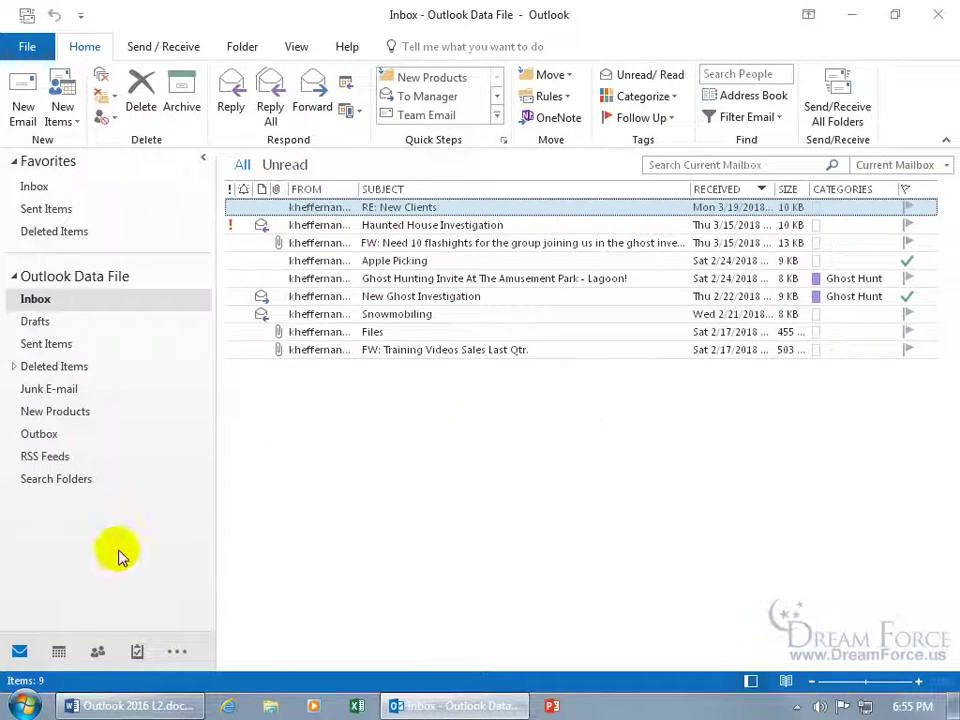
pyautogui.click(26, 706)
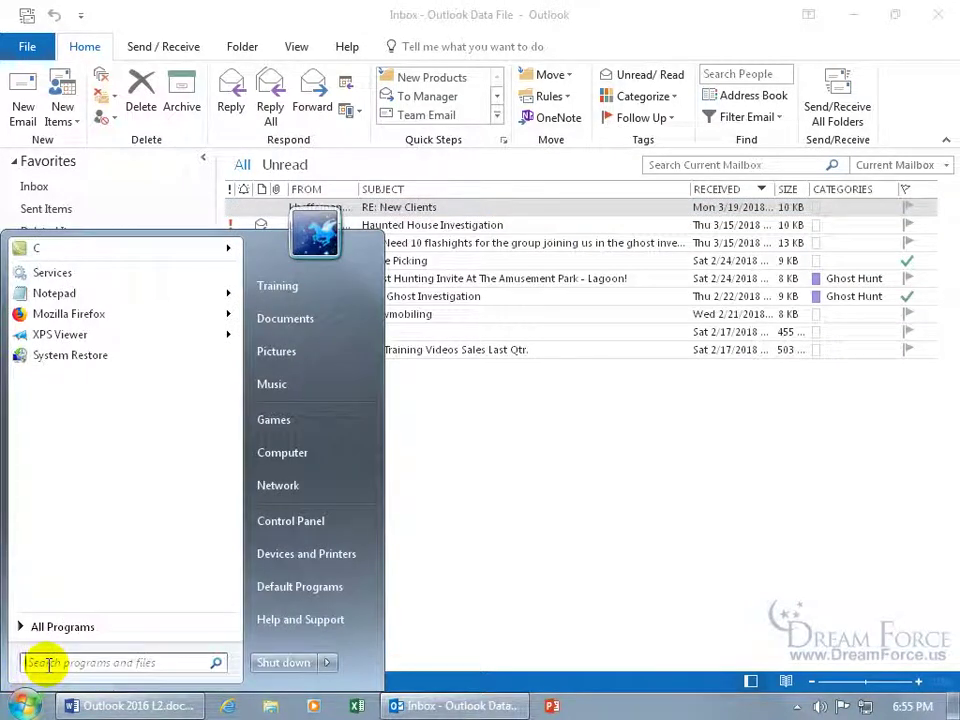
pyautogui.click(48, 664)
pyautogui.write('regedit')
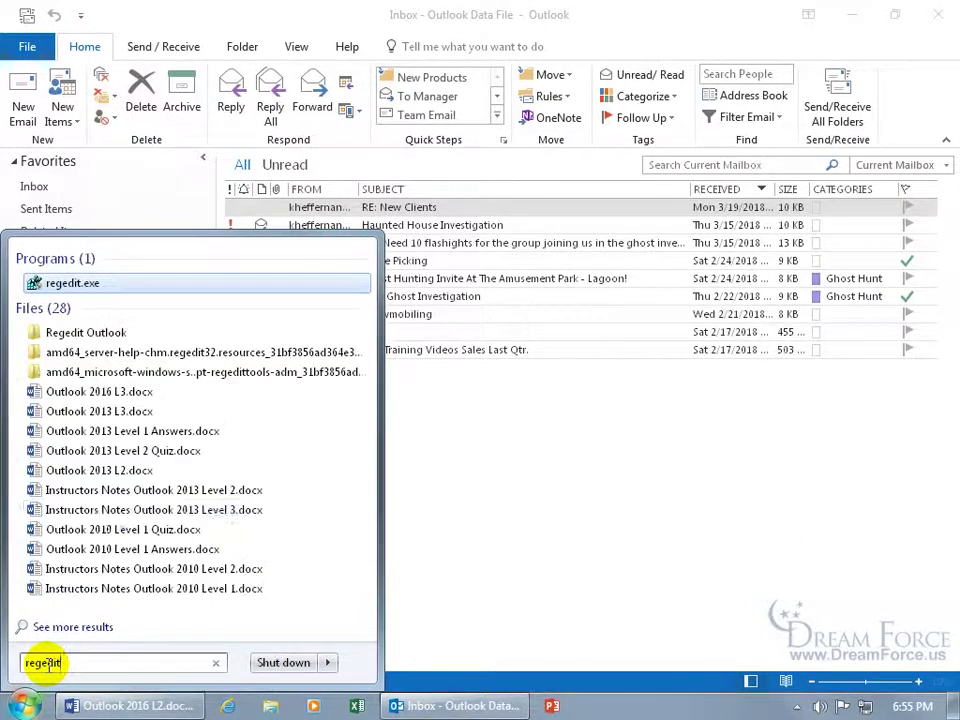
pyautogui.click(85, 286)
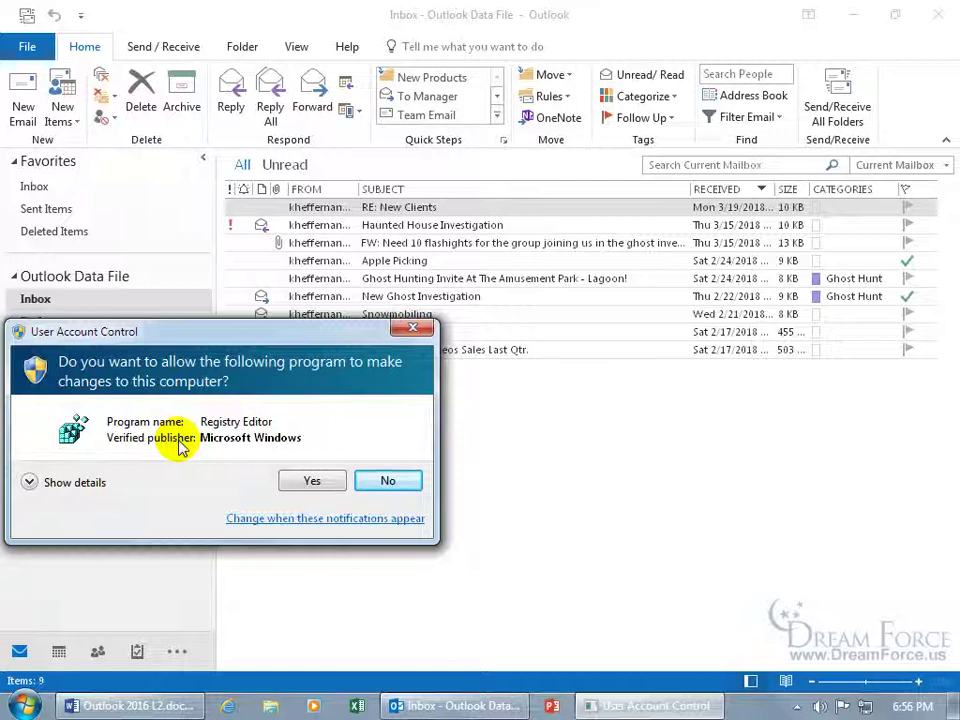
# Approve the UAC prompt and expand HKEY_CURRENT_USER > Software in the registry tree.
pyautogui.click(306, 481)
pyautogui.moveTo(138, 662); pyautogui.dragTo(75, 655)
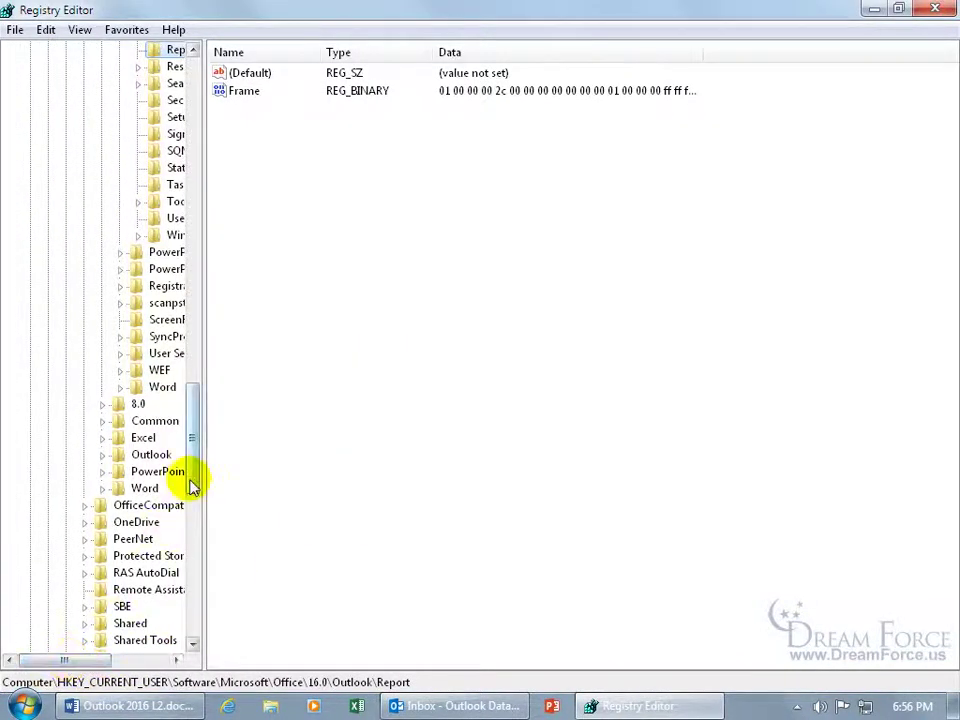
pyautogui.moveTo(193, 484); pyautogui.dragTo(210, 150)
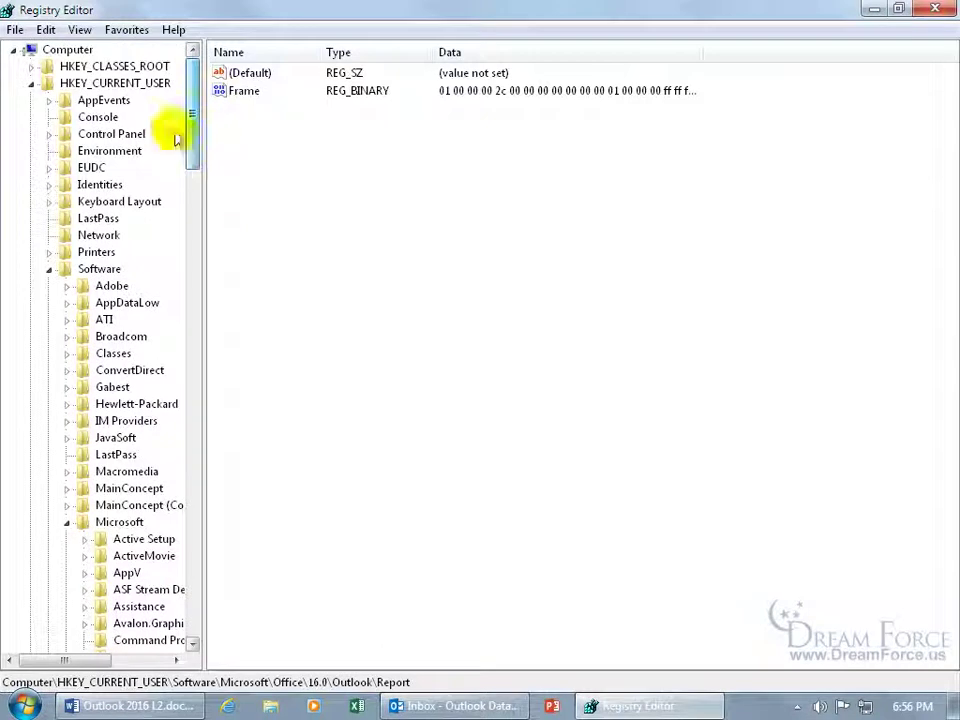
pyautogui.click(33, 86)
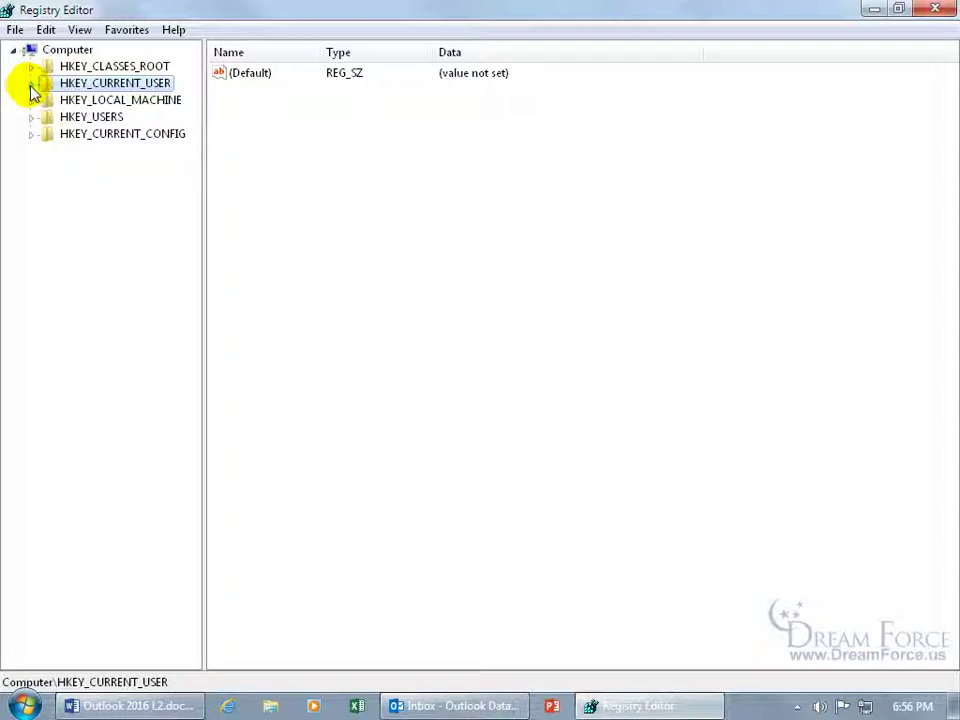
pyautogui.click(33, 86)
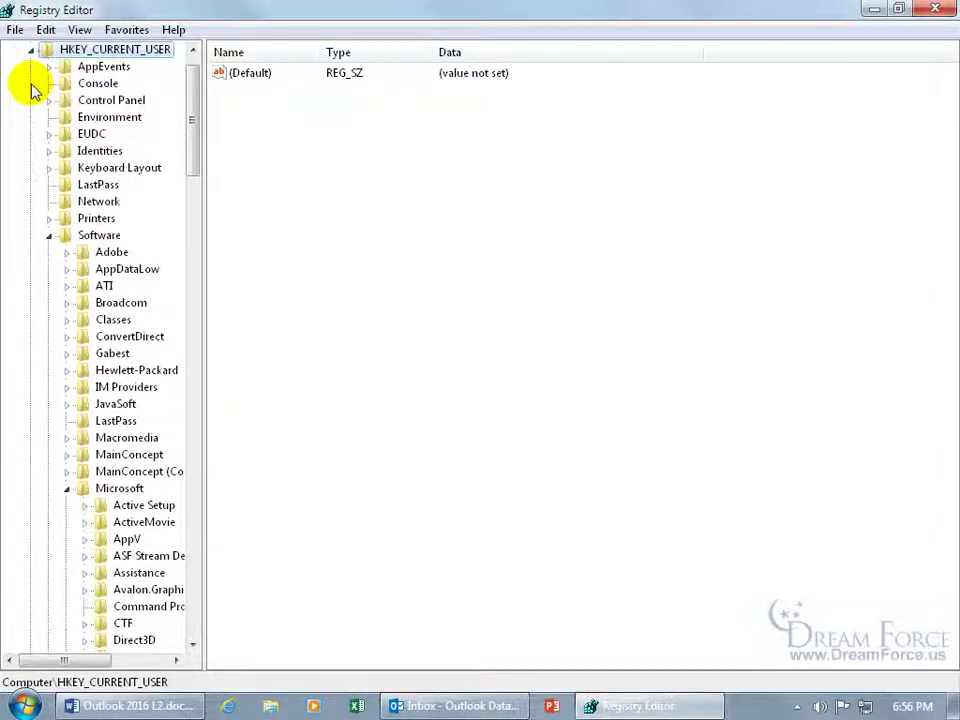
pyautogui.click(49, 236)
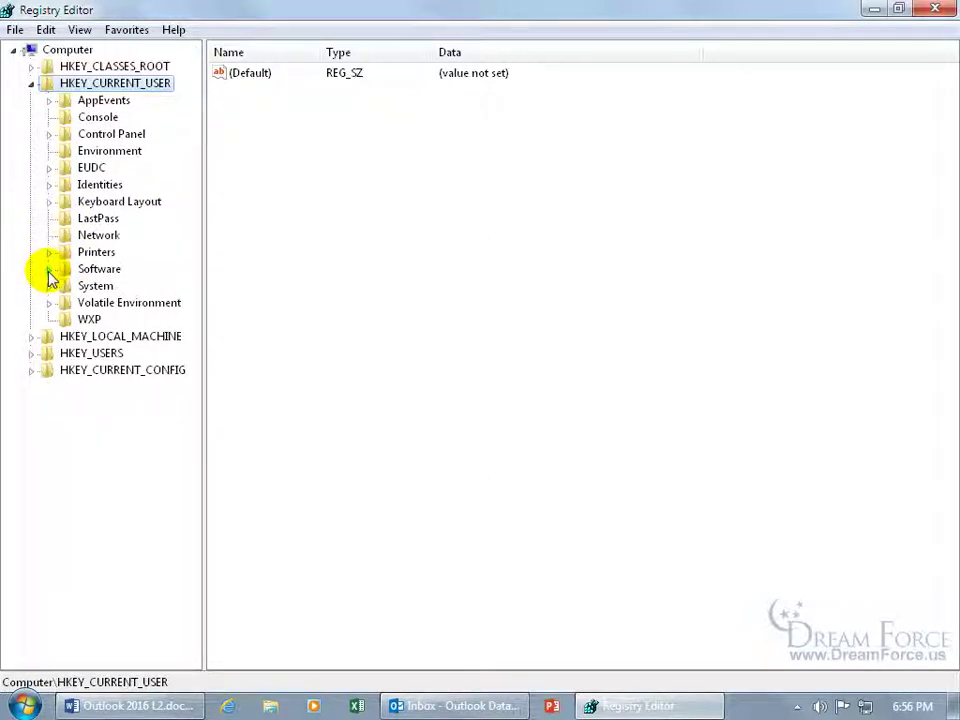
pyautogui.click(48, 270)
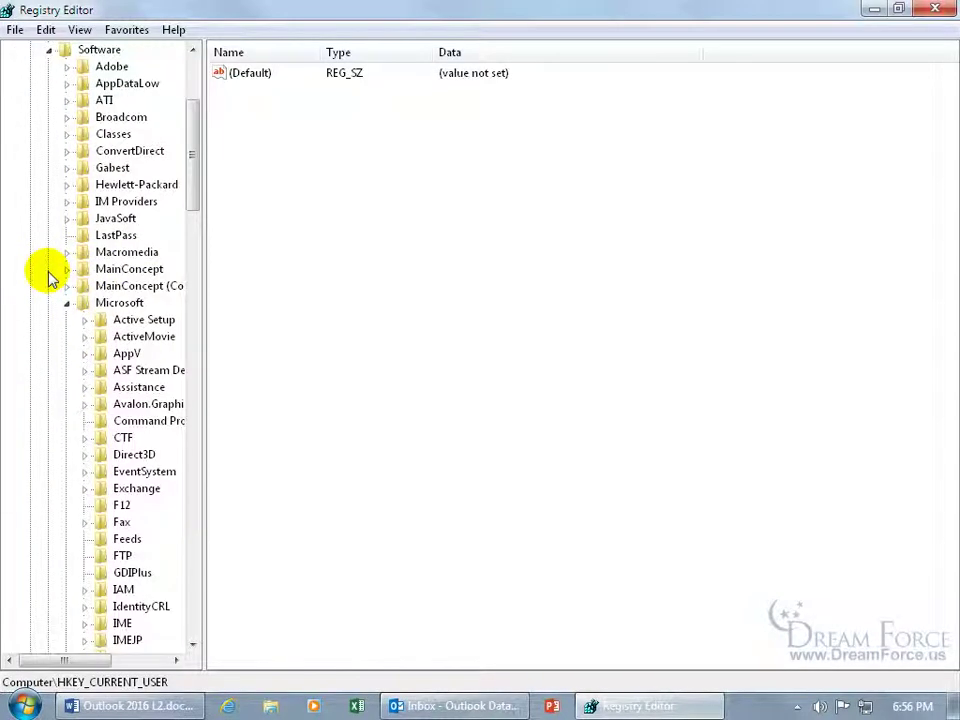
# Expand Software\Microsoft\Office\16.0 in the tree to reveal the Outlook key.
pyautogui.click(67, 304)
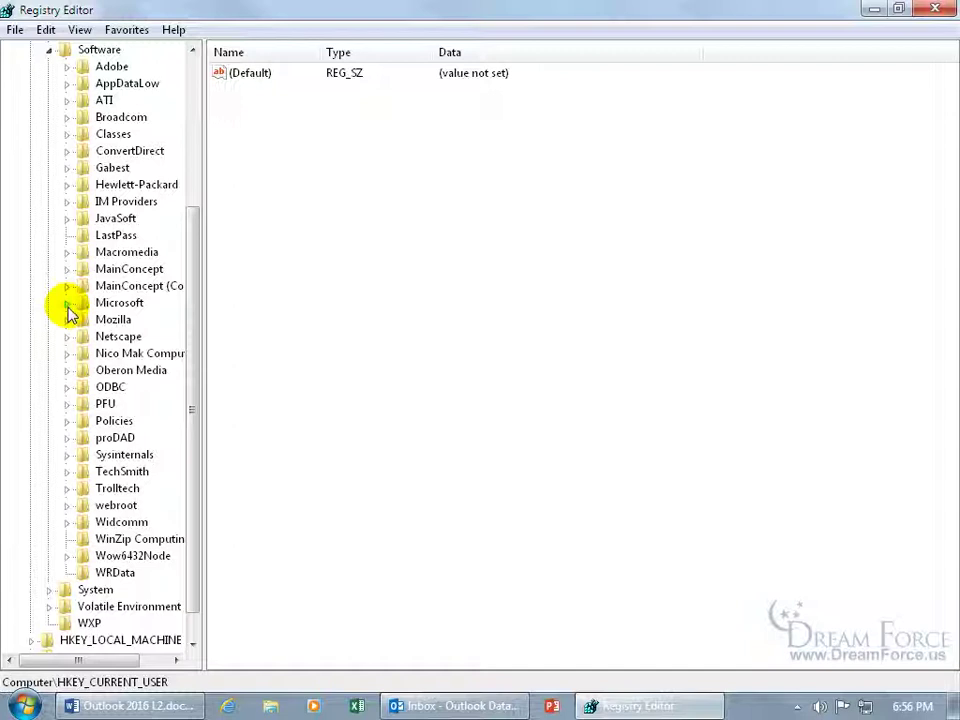
pyautogui.click(67, 305)
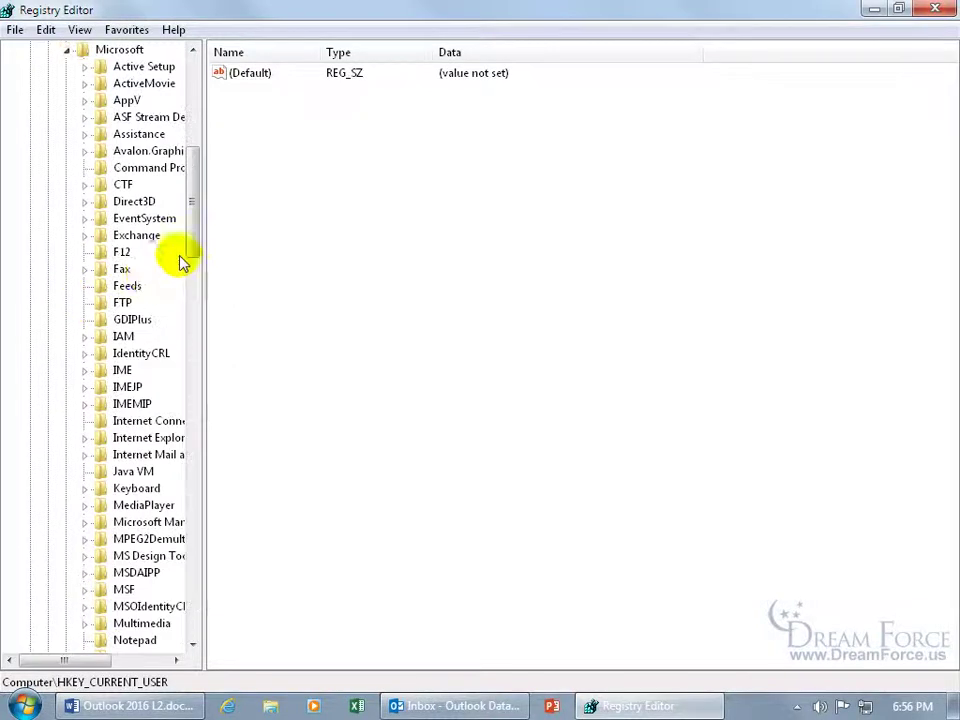
pyautogui.moveTo(189, 232); pyautogui.dragTo(193, 315)
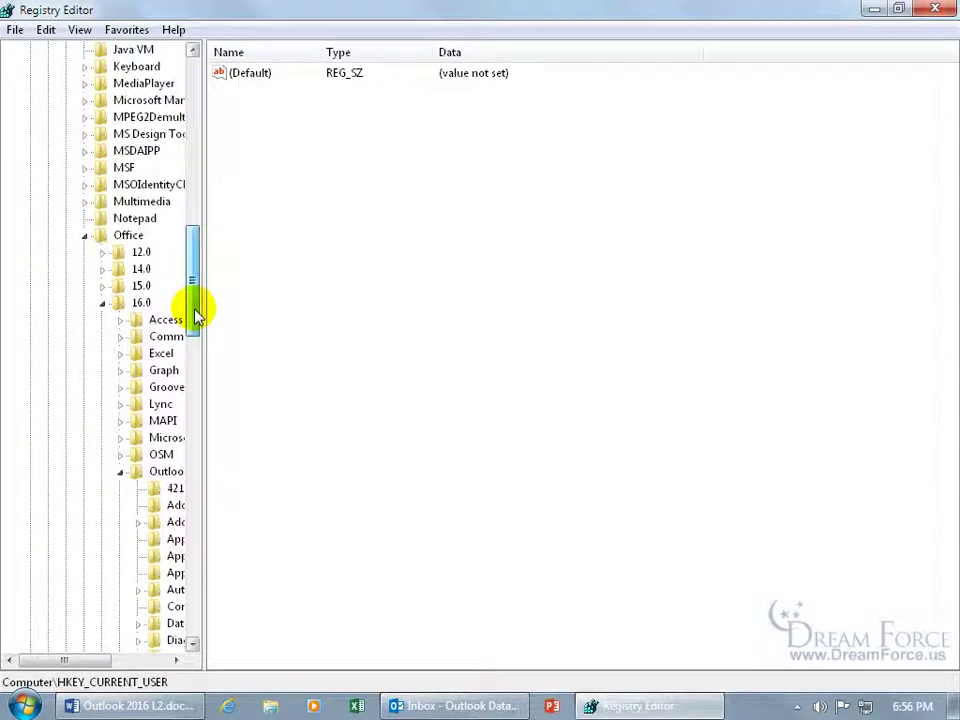
pyautogui.click(86, 238)
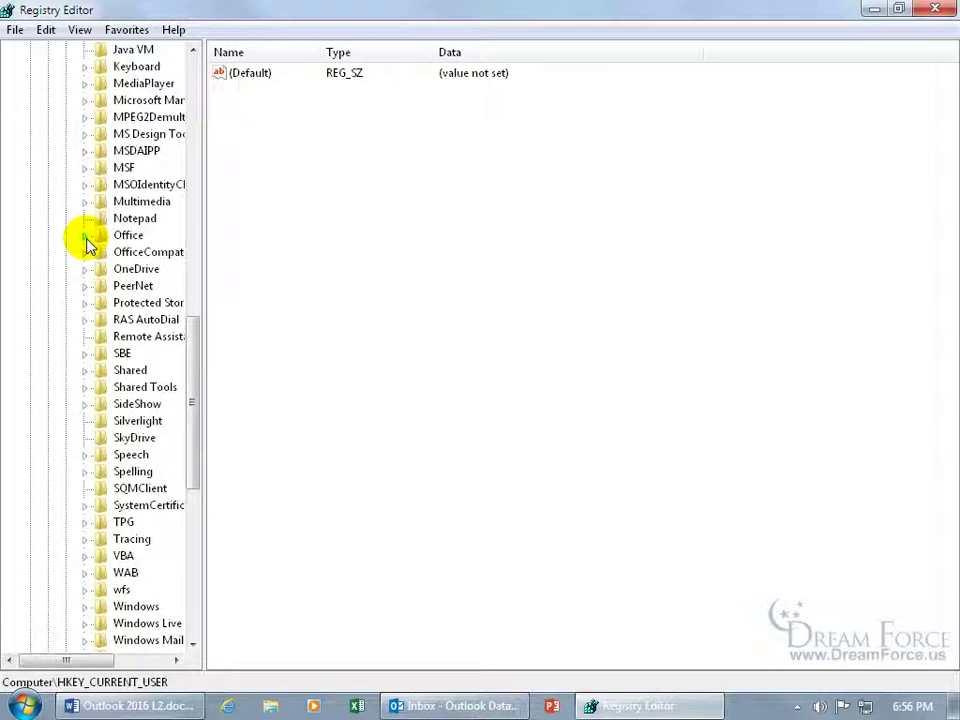
pyautogui.click(86, 238)
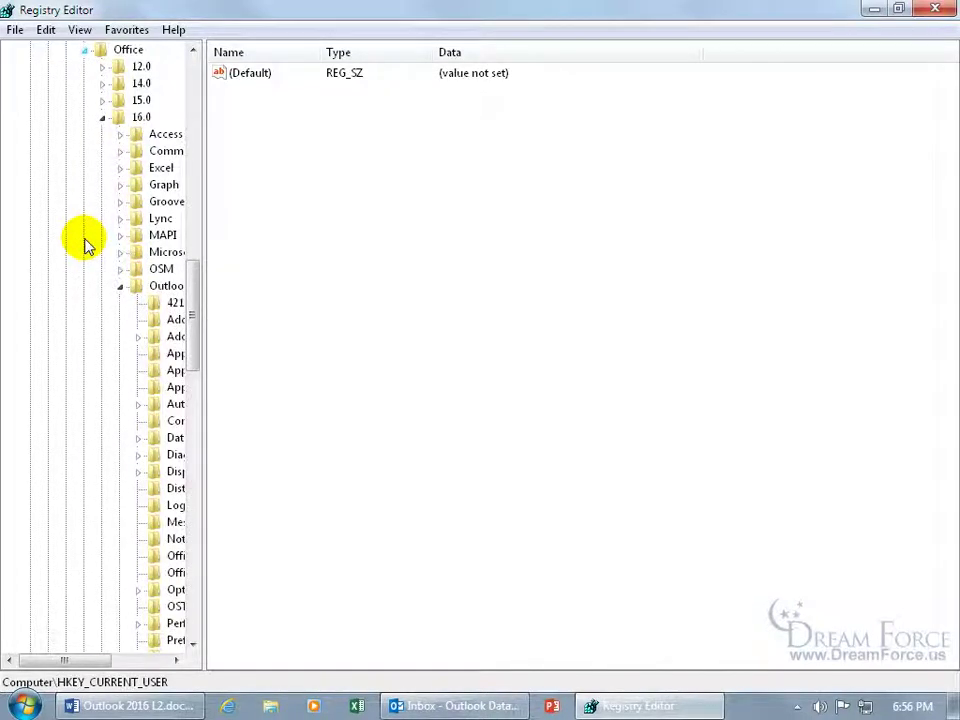
pyautogui.moveTo(193, 272); pyautogui.dragTo(193, 236)
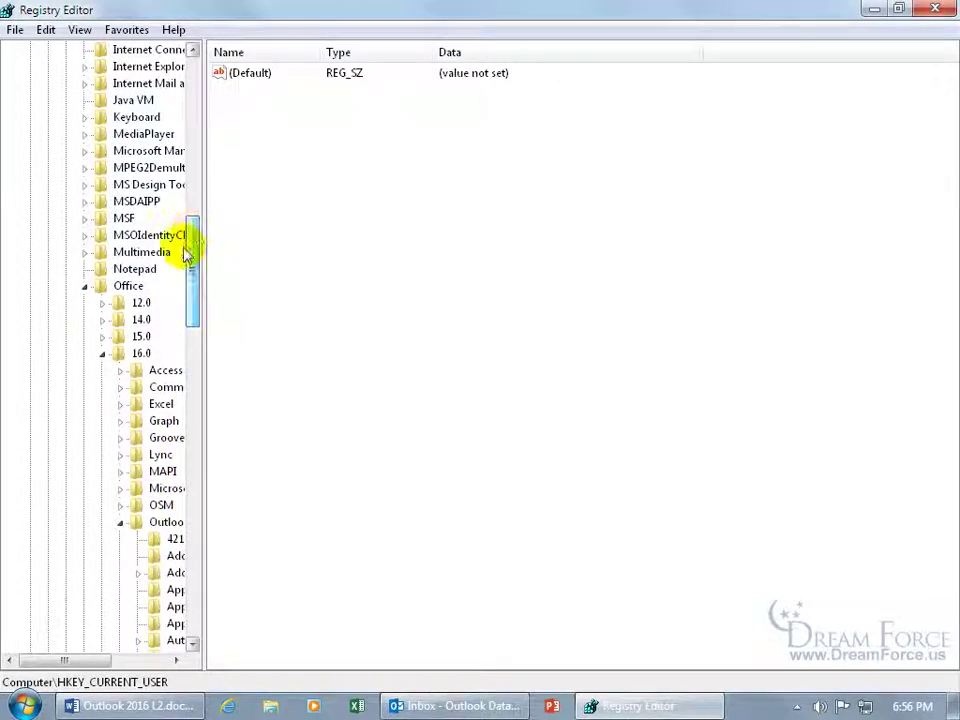
pyautogui.click(103, 355)
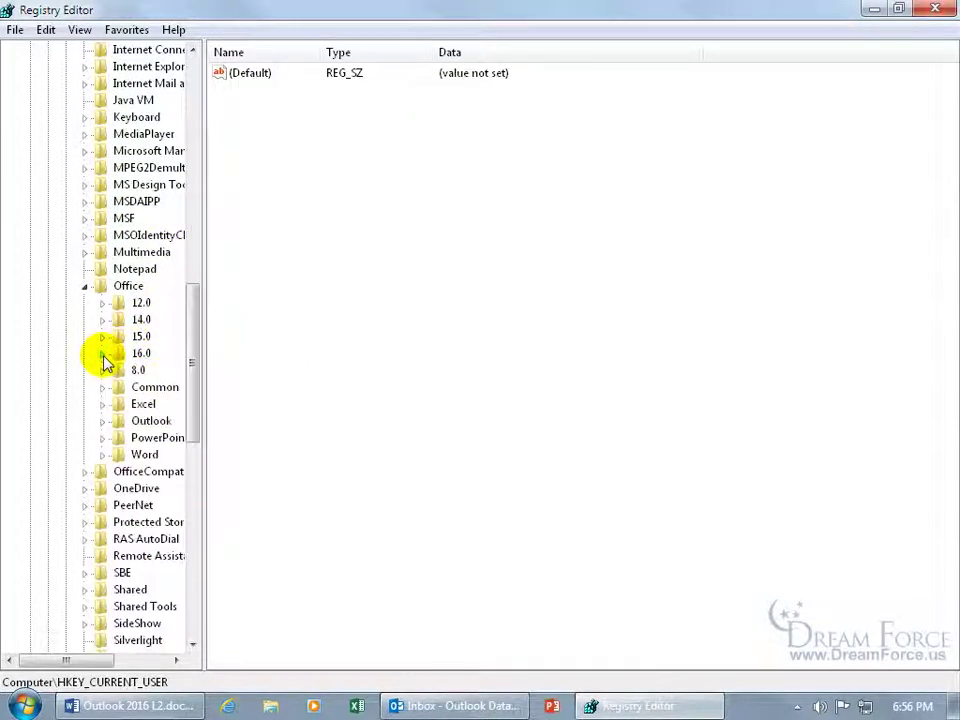
pyautogui.click(103, 355)
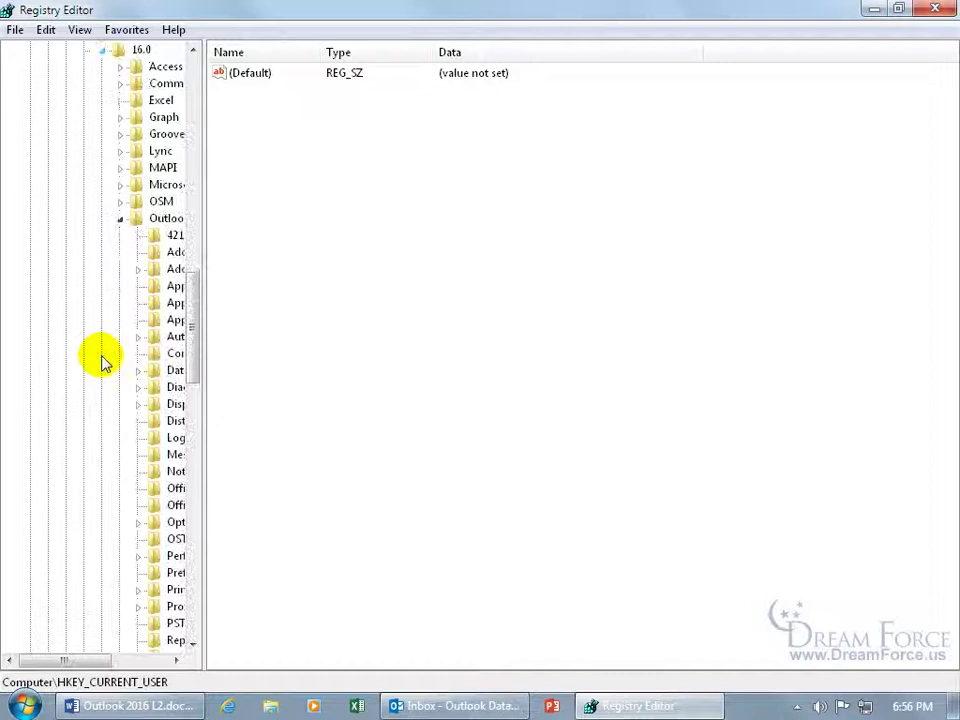
pyautogui.click(121, 222)
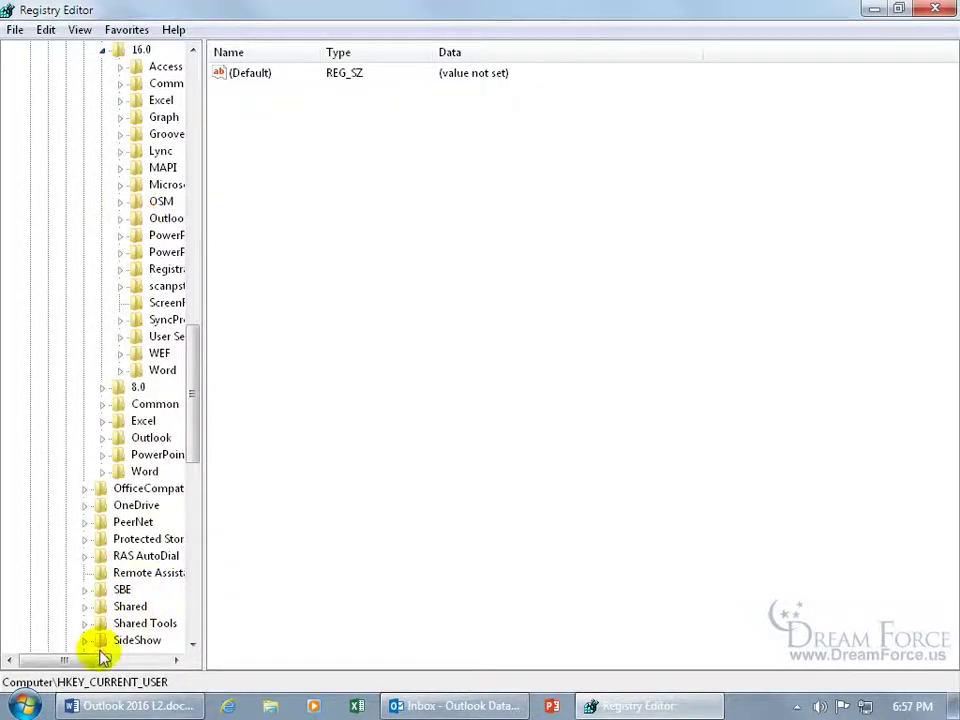
pyautogui.moveTo(95, 662); pyautogui.dragTo(107, 664)
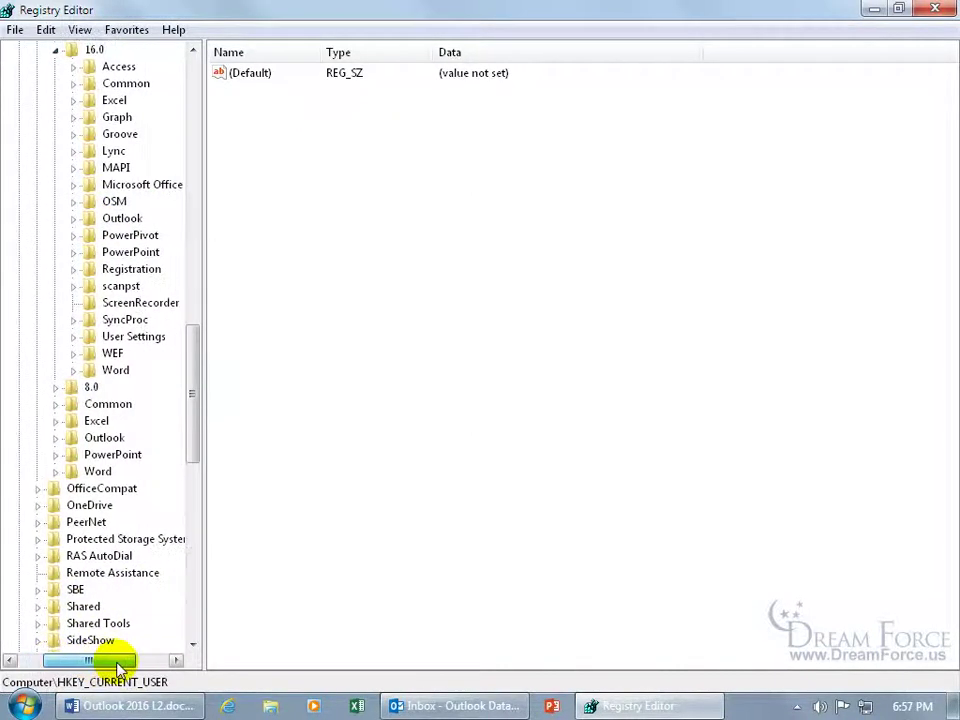
# Create a new key named QueryBuilder under the 16.0 Outlook key.
pyautogui.click(116, 220)
pyautogui.rightClick(113, 226)
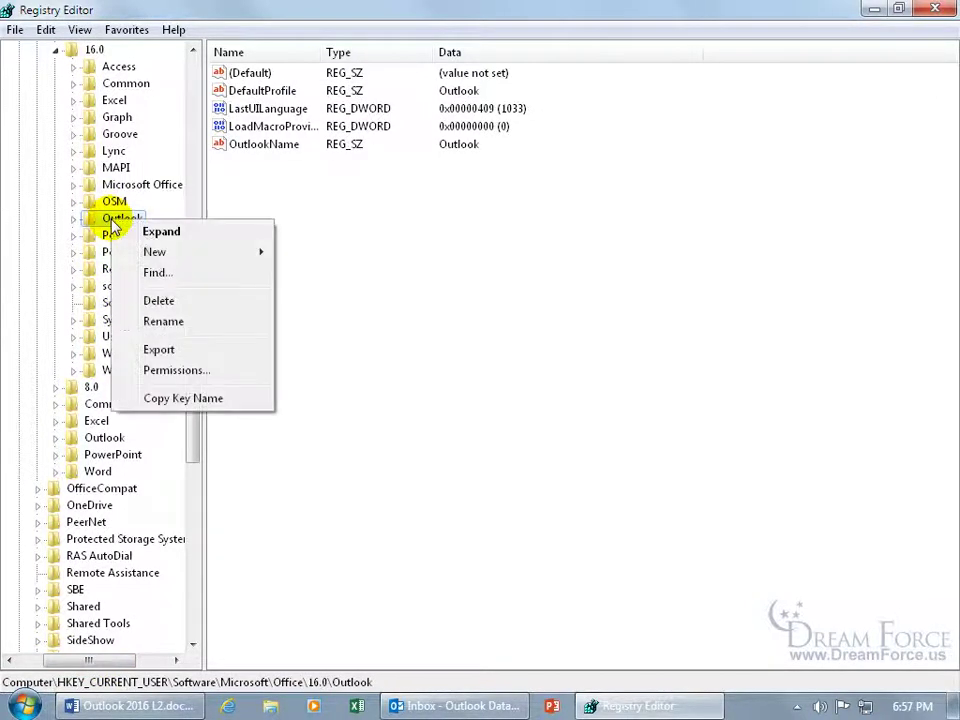
pyautogui.moveTo(151, 257)
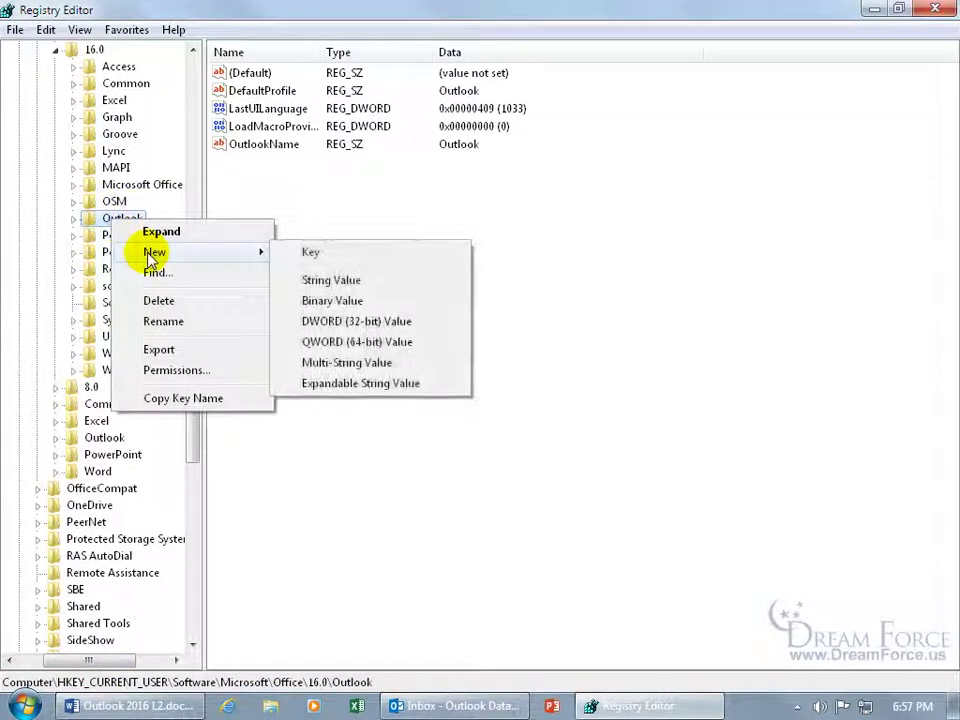
pyautogui.click(323, 256)
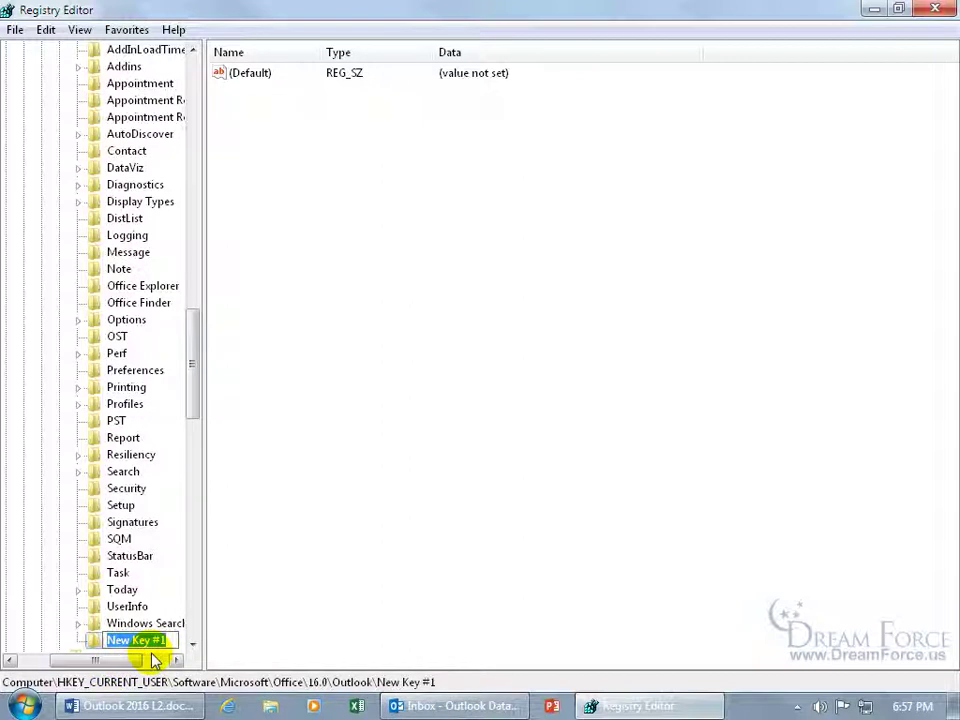
pyautogui.write('Q')
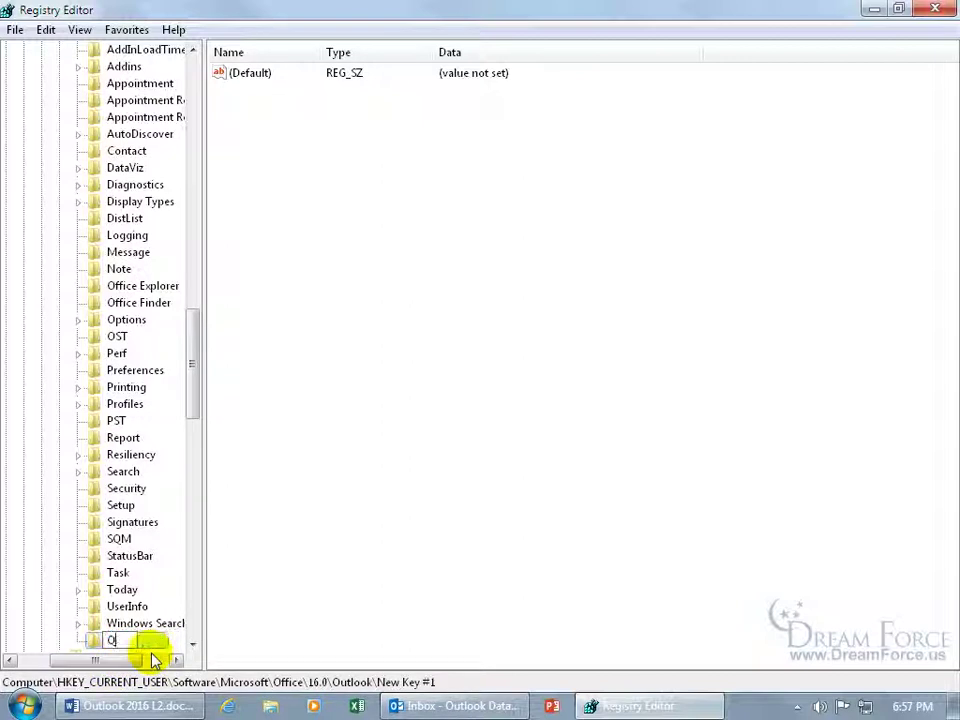
pyautogui.write('ueryBuilder')
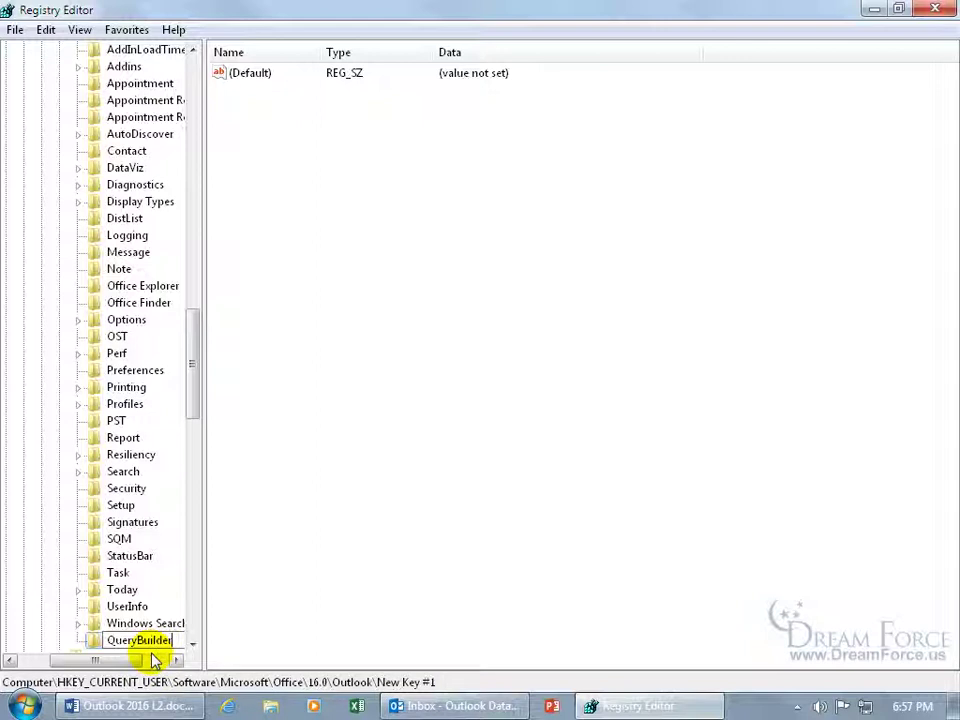
pyautogui.press('Return')
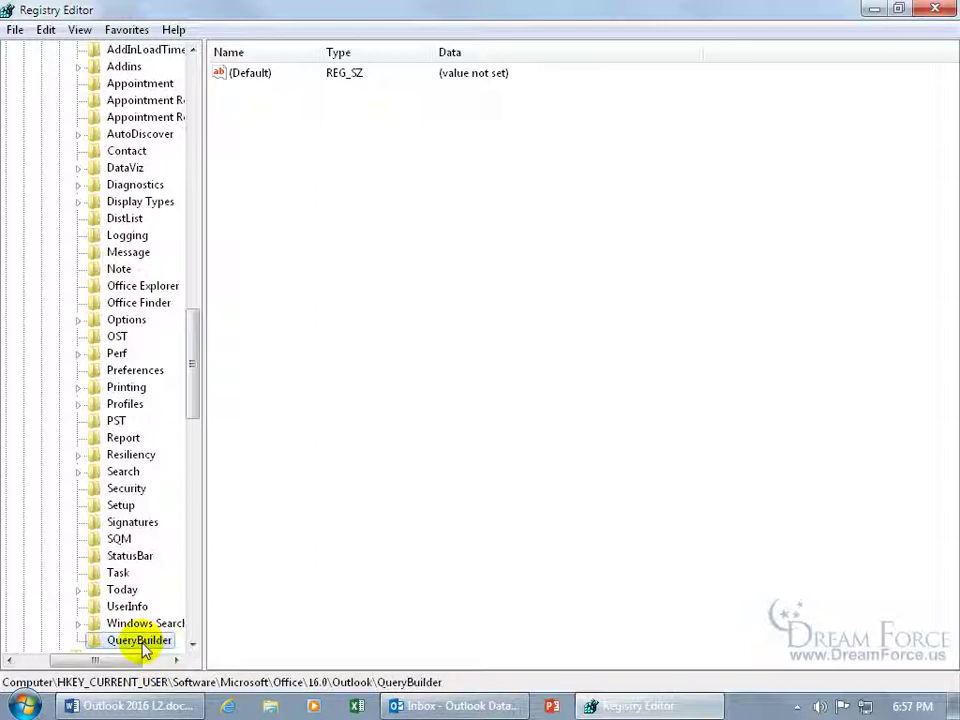
# Start renaming the new QueryBuilder key from its context menu.
pyautogui.rightClick(143, 648)
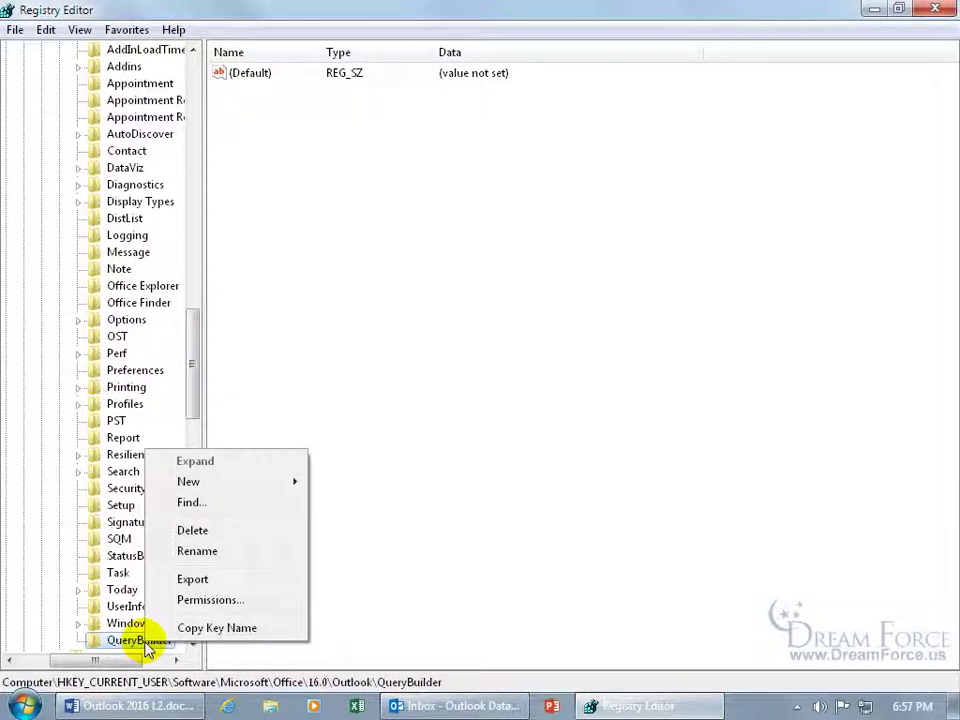
pyautogui.click(220, 551)
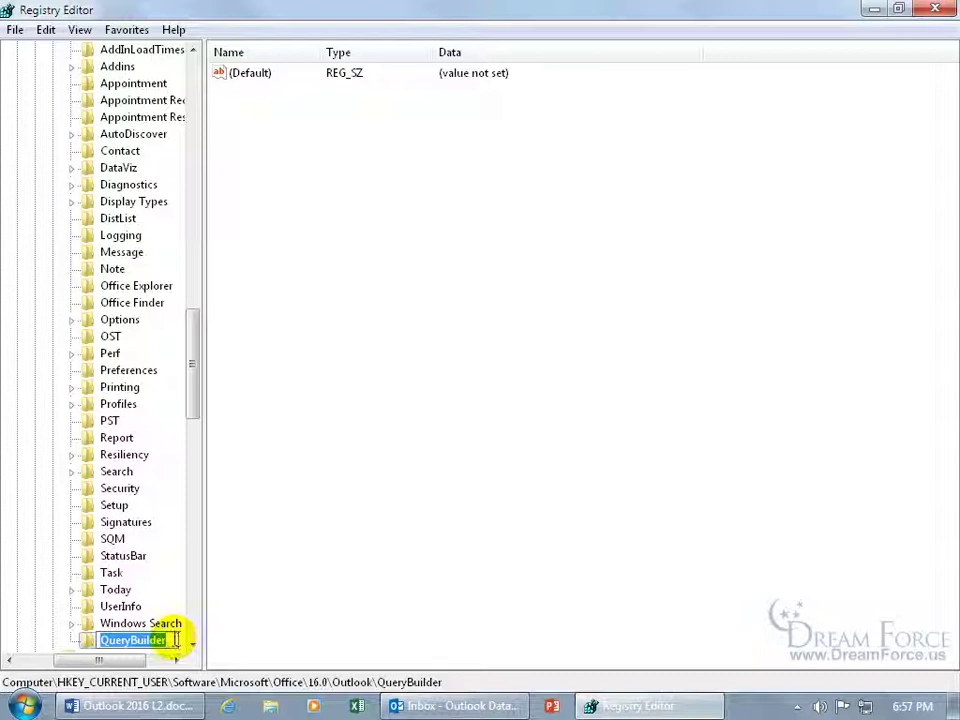
pyautogui.moveTo(193, 645); pyautogui.dragTo(193, 645)
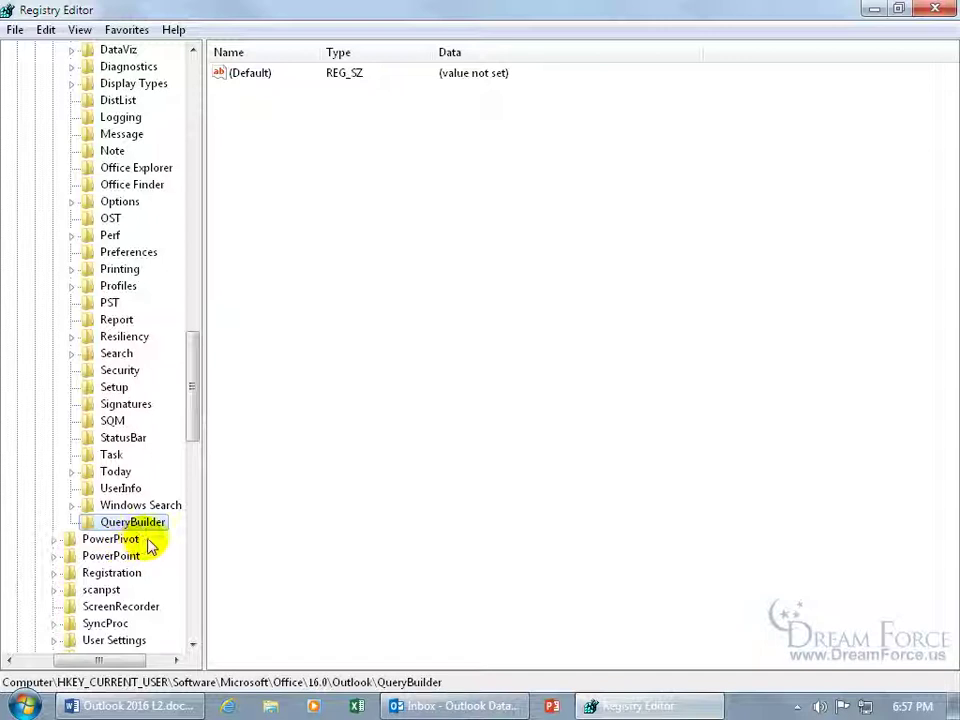
# Close Registry Editor and reopen Advanced Find via Search Tools in Outlook.
pyautogui.click(938, 10)
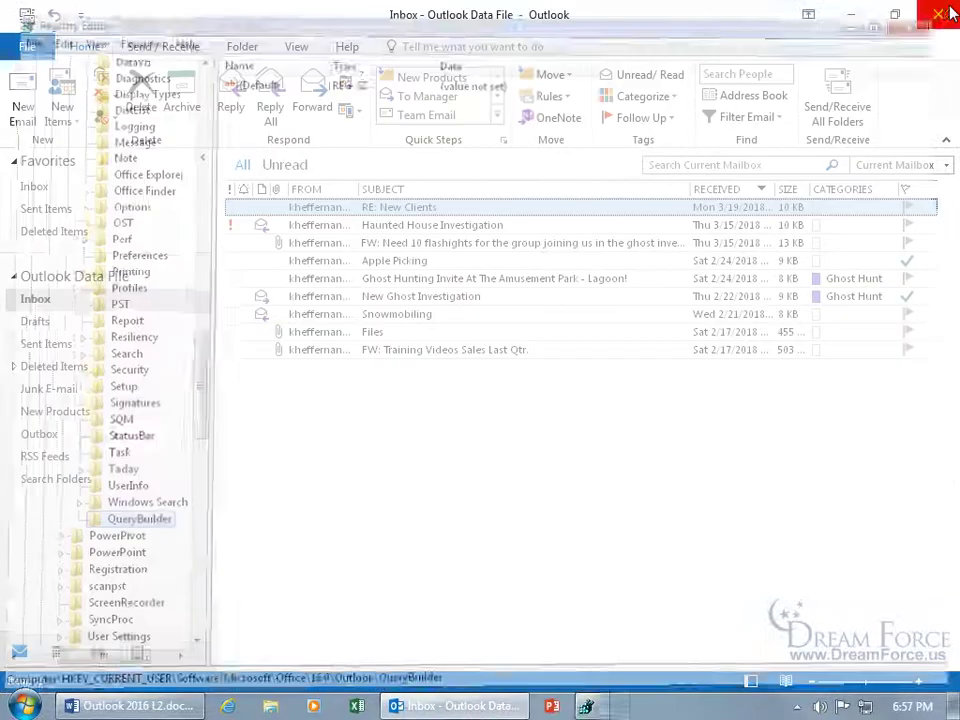
pyautogui.click(754, 164)
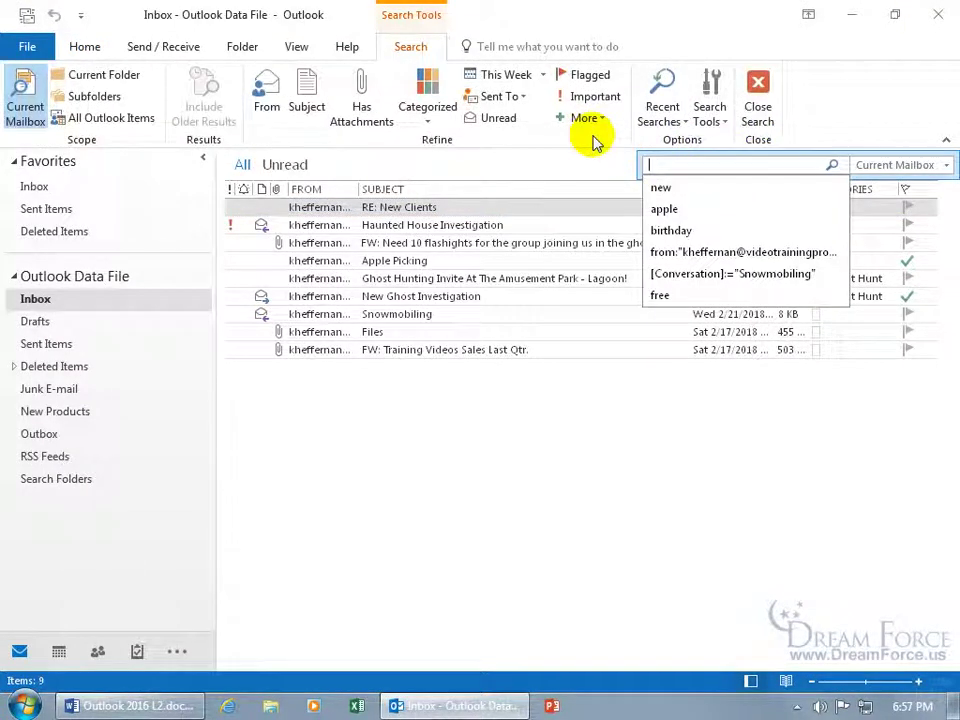
pyautogui.click(713, 120)
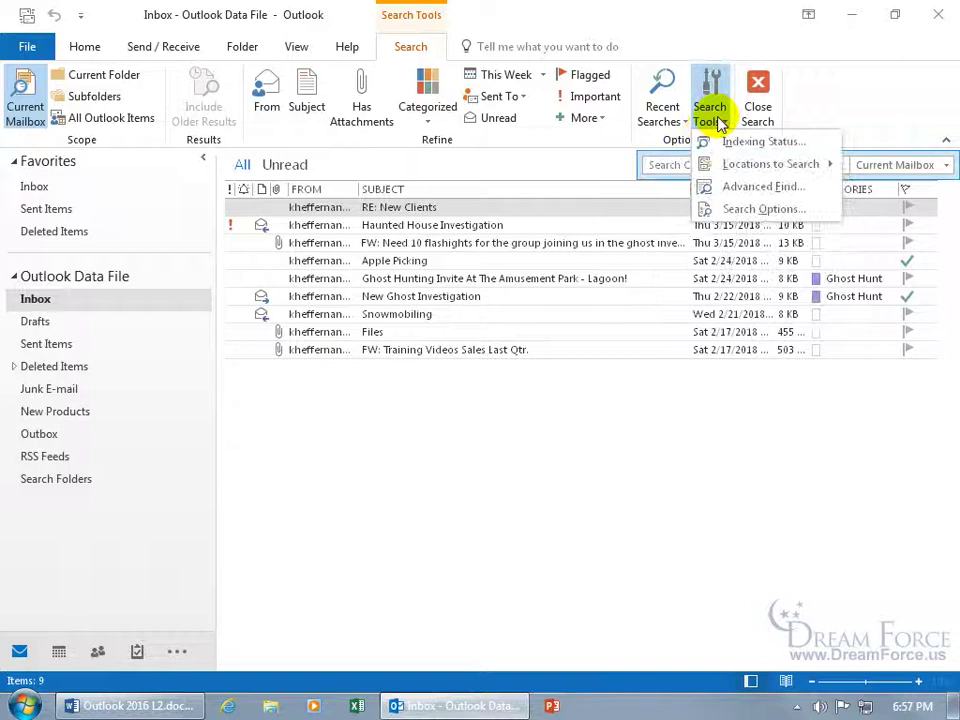
pyautogui.click(735, 190)
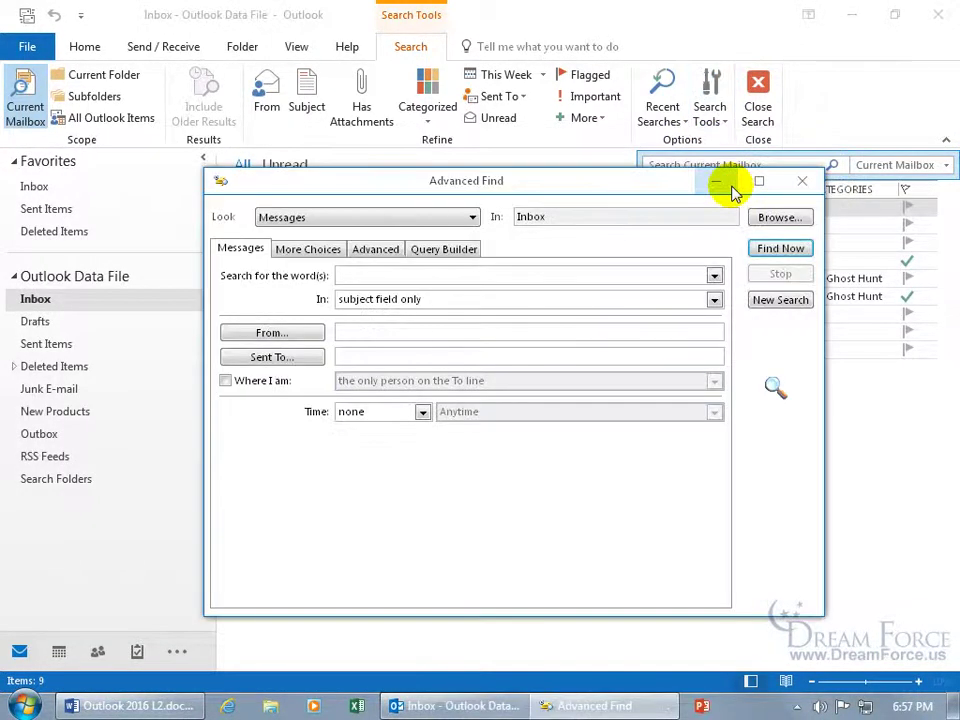
# On the Query Builder tab, add the clause Subject contains apple to the list.
pyautogui.click(455, 254)
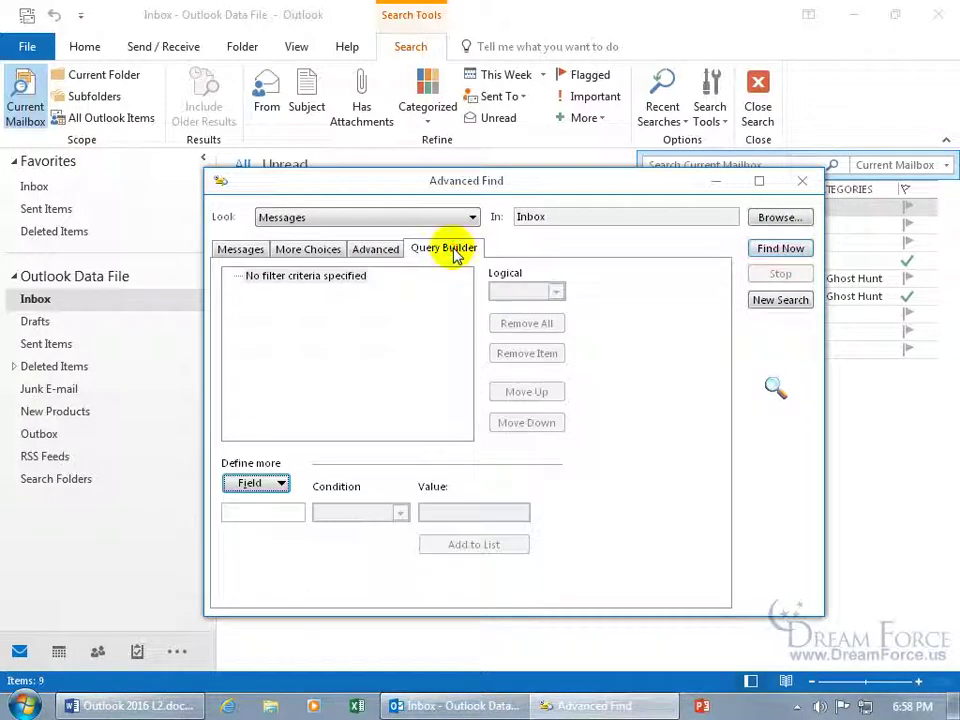
pyautogui.click(279, 483)
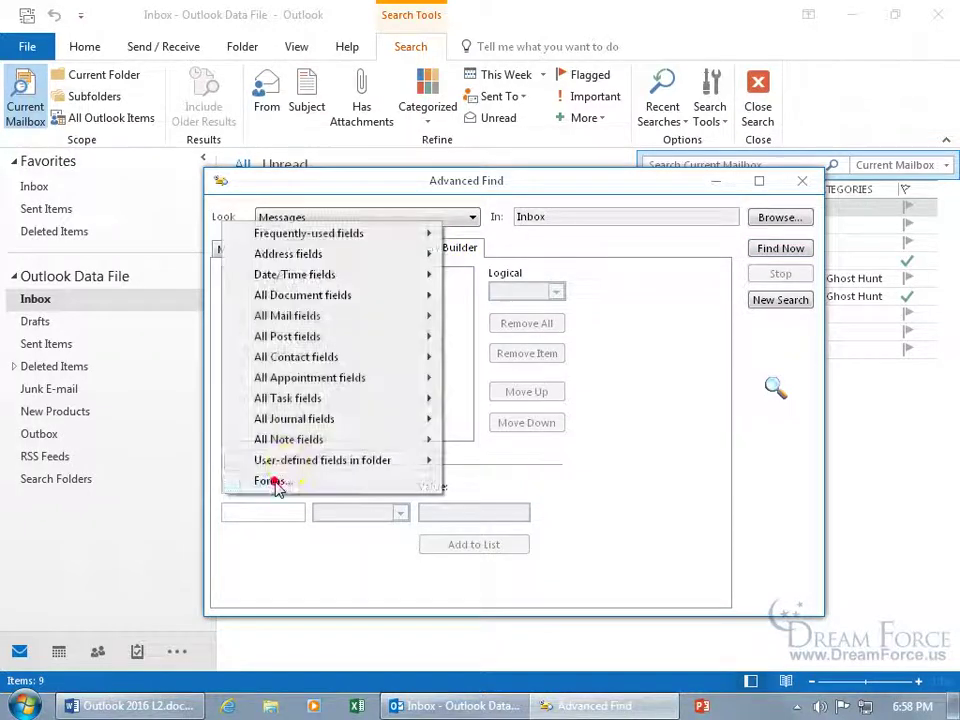
pyautogui.moveTo(321, 315)
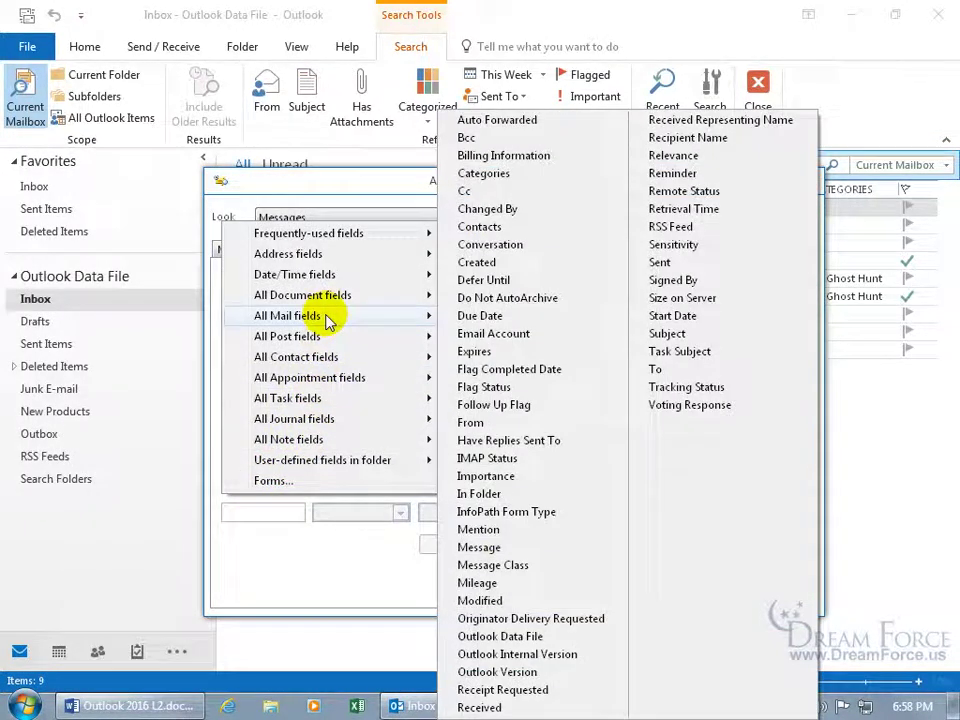
pyautogui.click(669, 333)
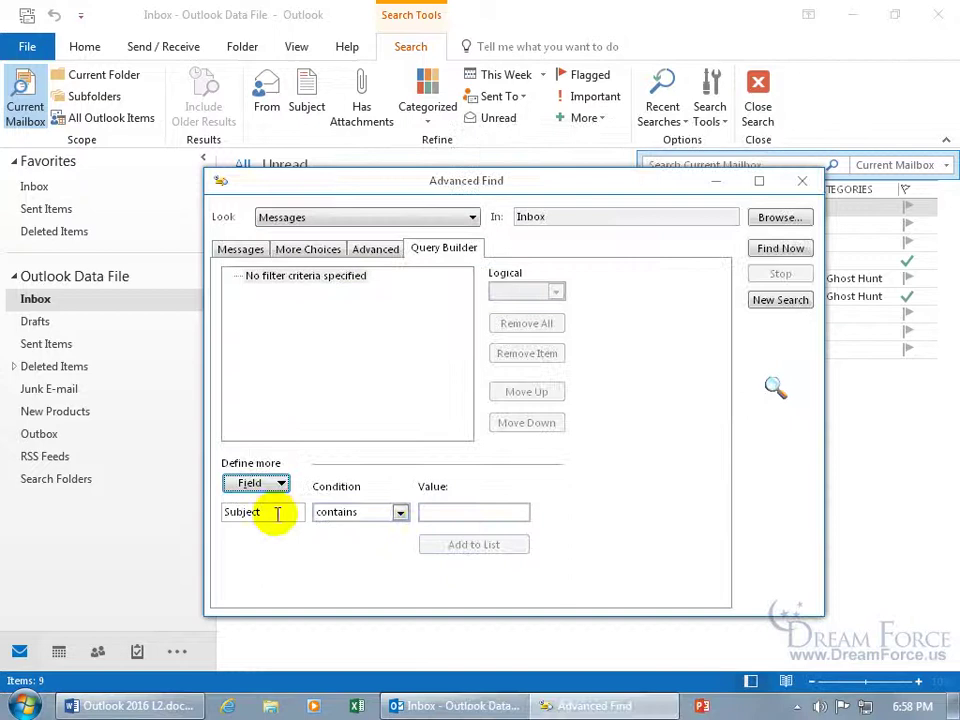
pyautogui.click(437, 515)
pyautogui.write('apple')
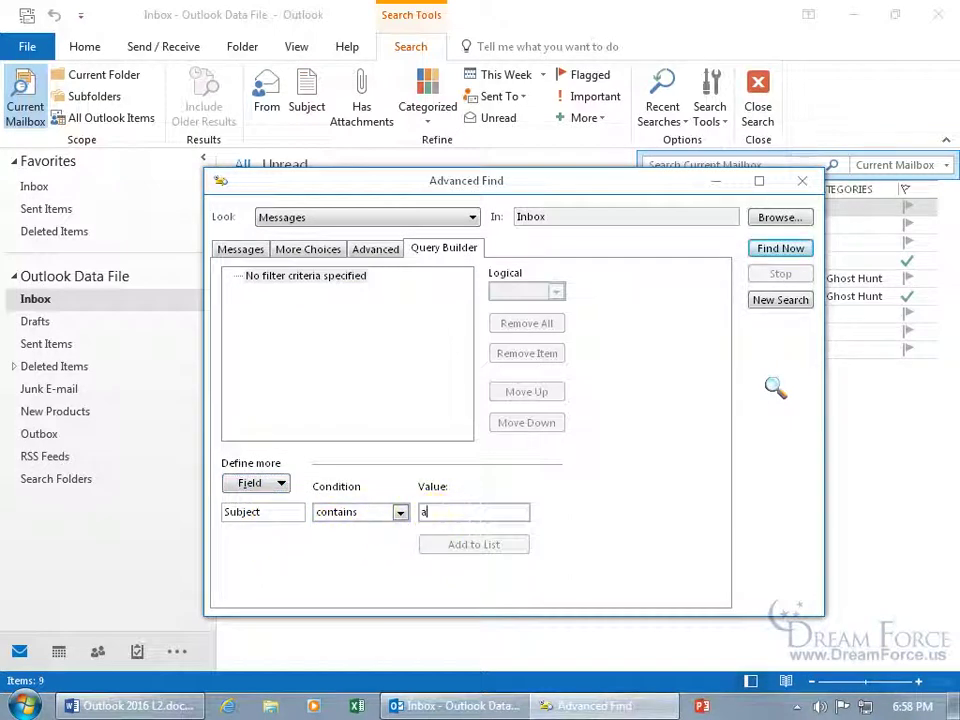
pyautogui.click(463, 546)
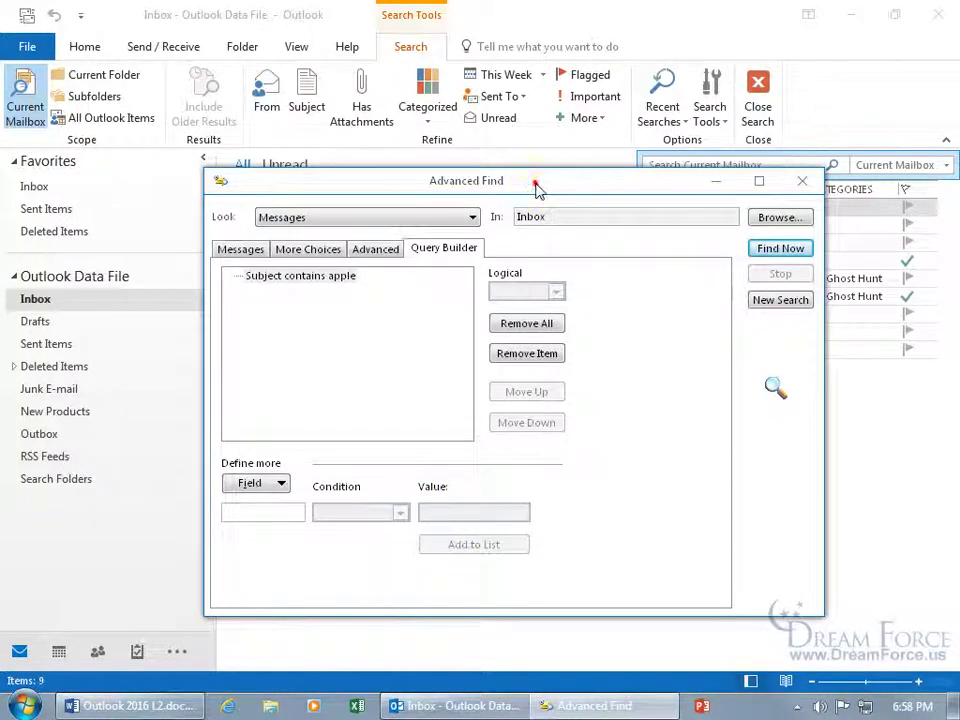
pyautogui.moveTo(536, 185); pyautogui.dragTo(579, 306)
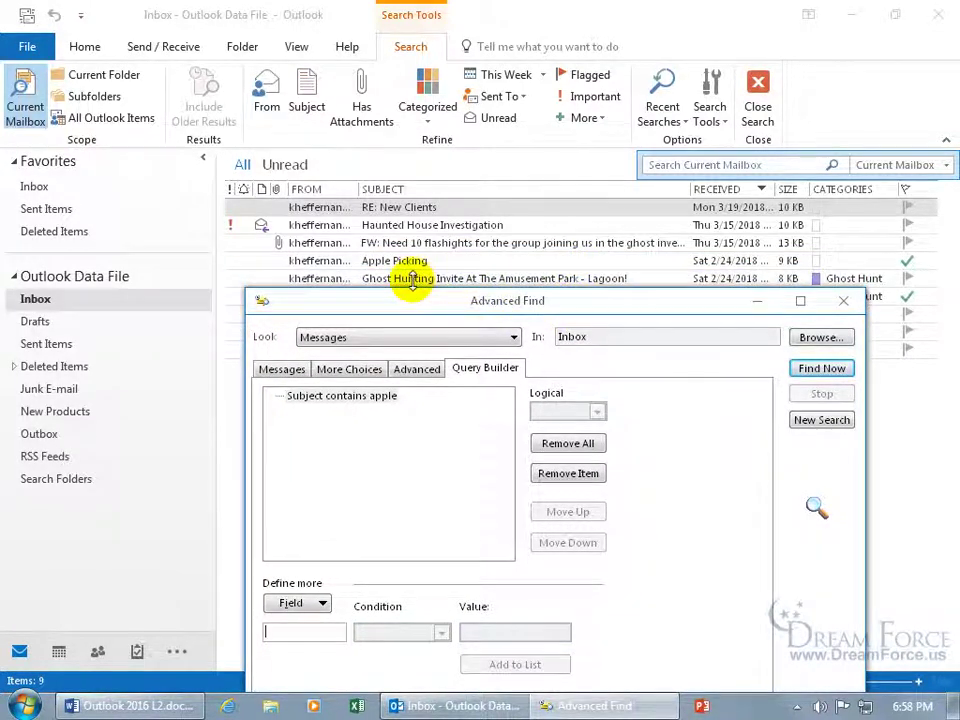
# Add the clause Subject contains Hunting alongside apple in the Query Builder.
pyautogui.moveTo(450, 300); pyautogui.dragTo(415, 135)
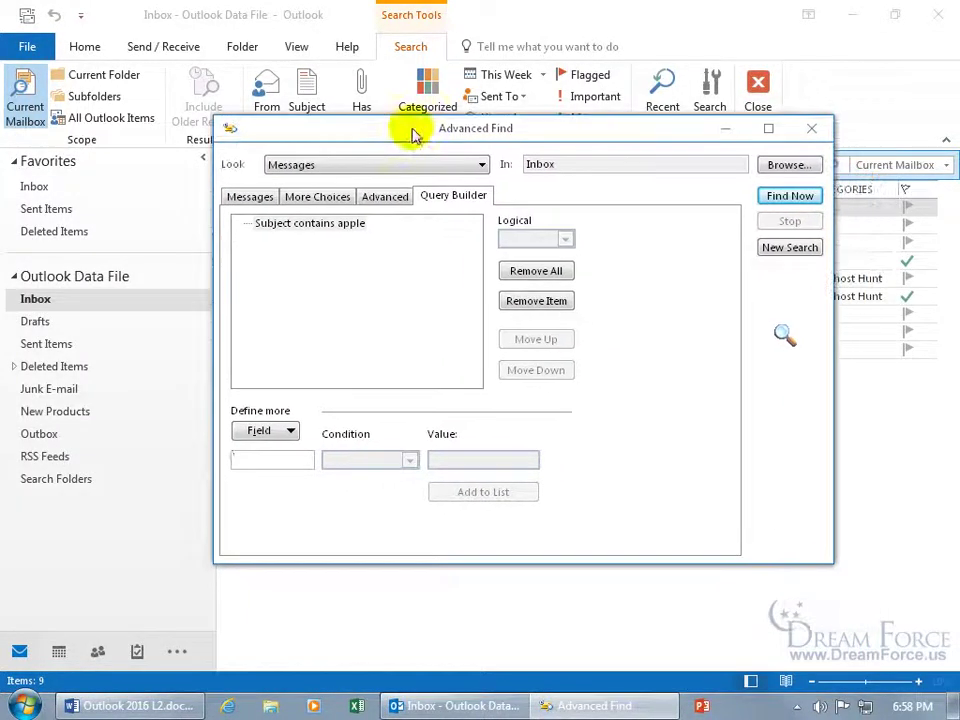
pyautogui.click(283, 433)
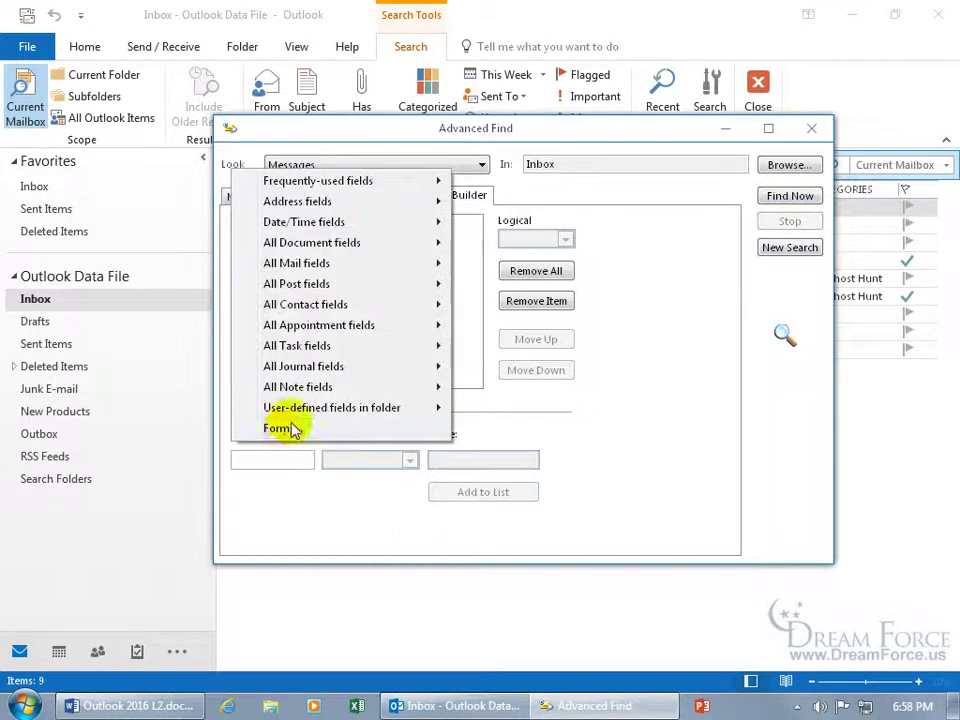
pyautogui.moveTo(321, 264)
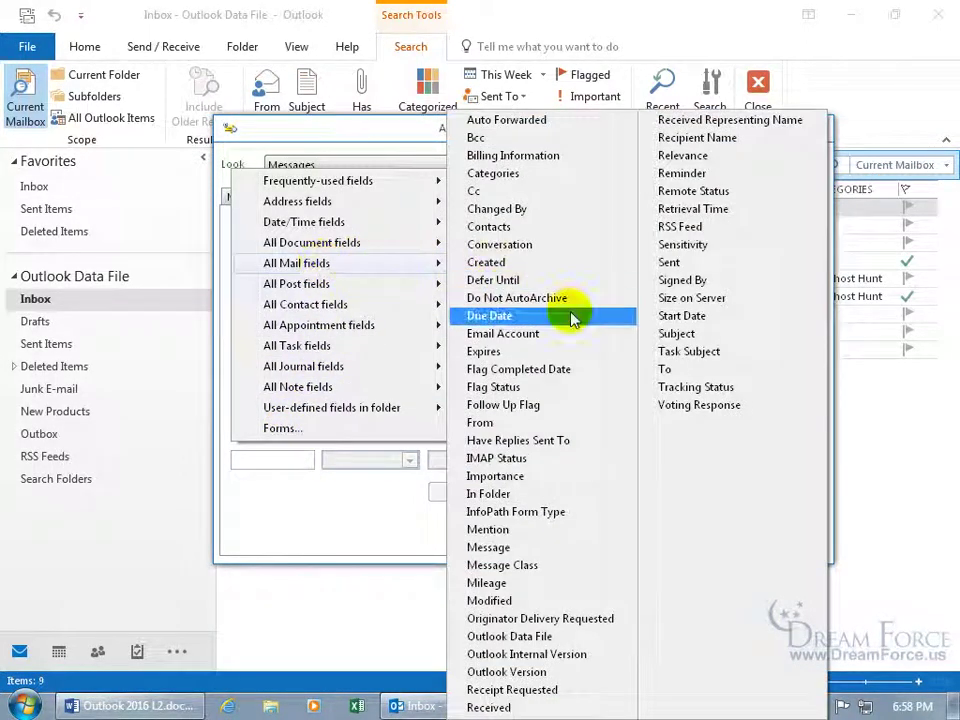
pyautogui.click(650, 333)
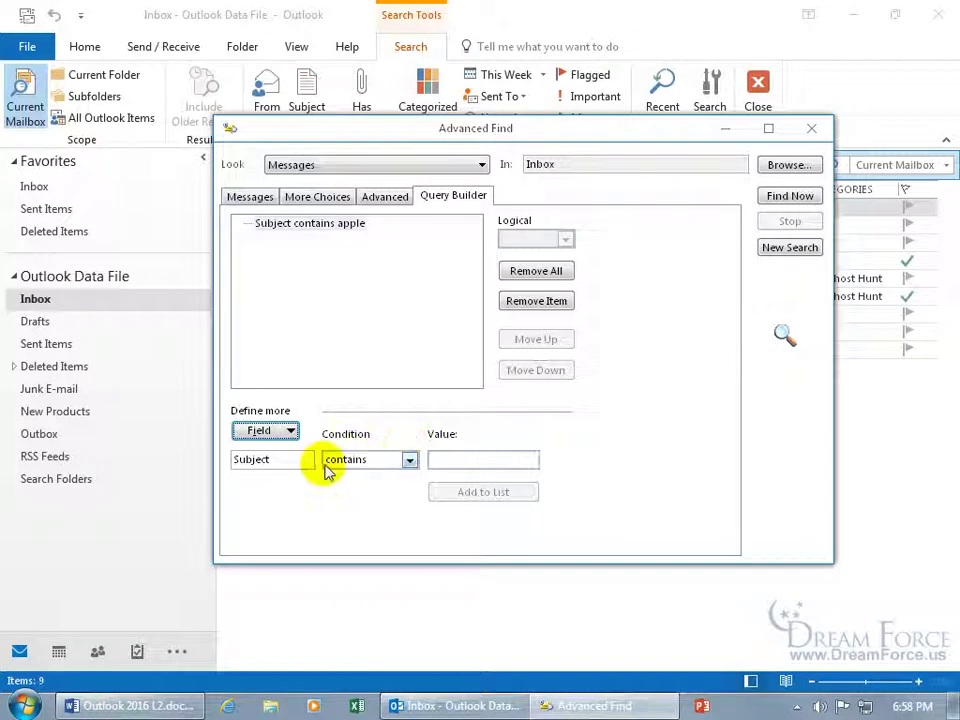
pyautogui.click(481, 461)
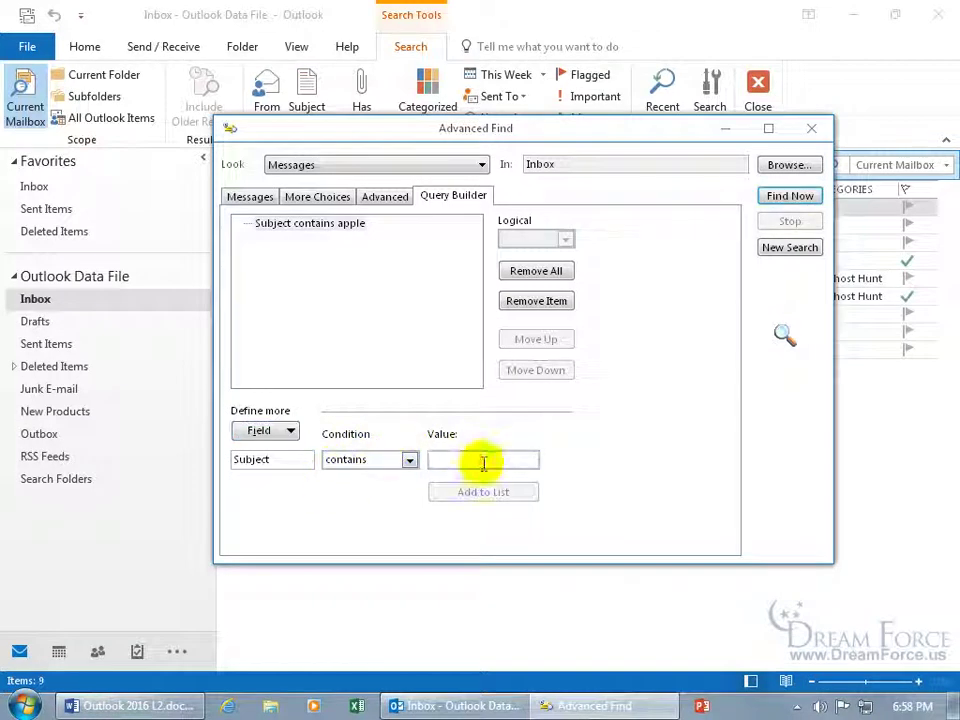
pyautogui.write('Hunting')
pyautogui.click(483, 492)
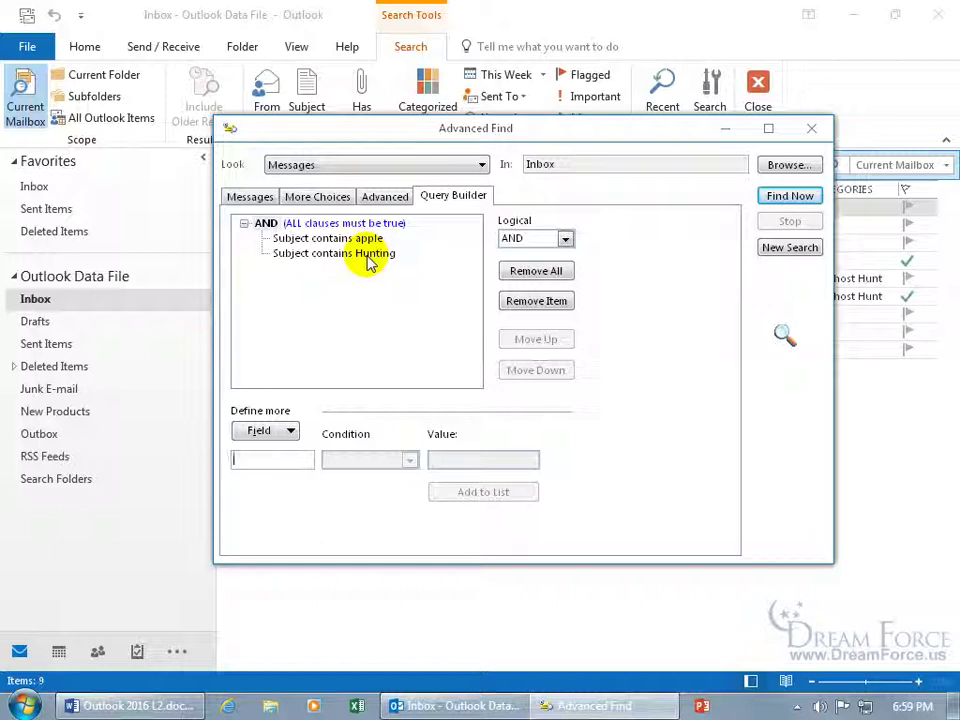
# Switch the Logical grouping to OR, run Find Now, and maximize the results window.
pyautogui.click(565, 239)
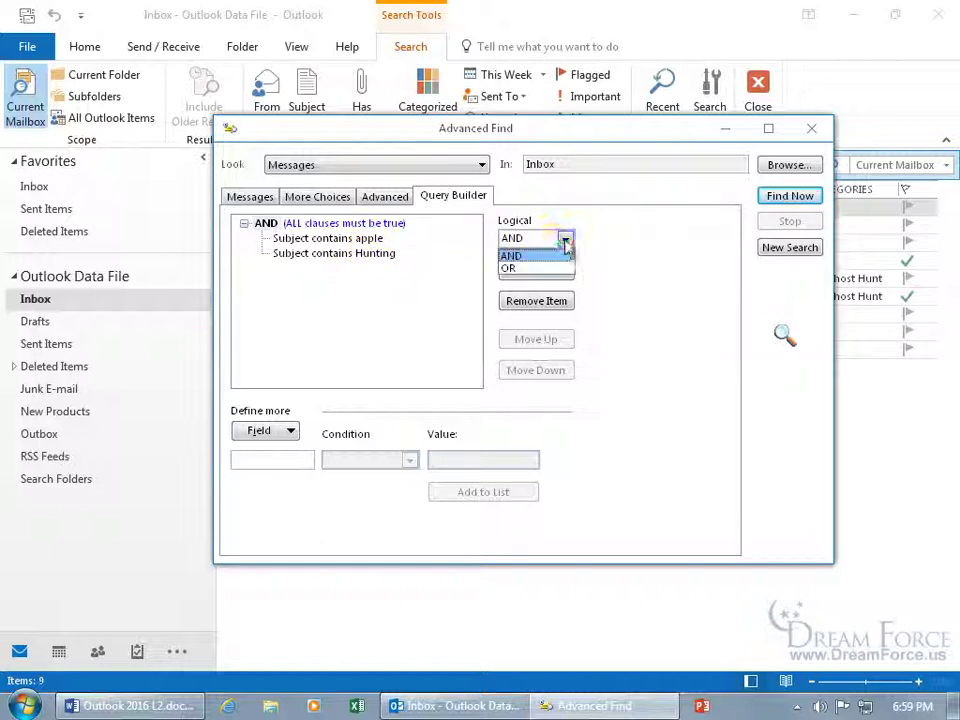
pyautogui.click(545, 267)
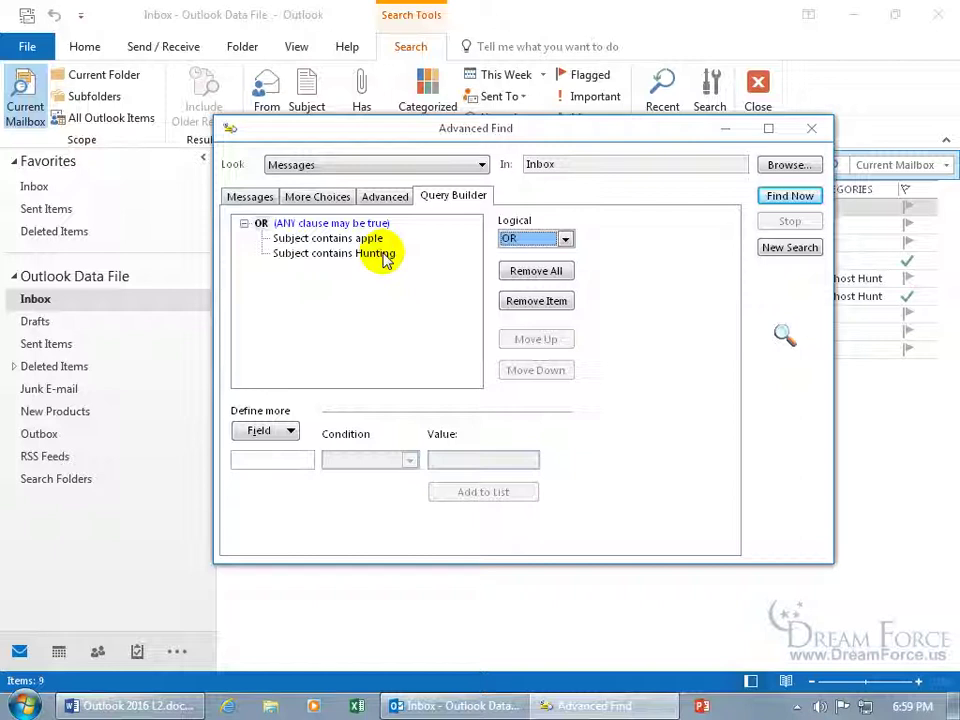
pyautogui.click(796, 197)
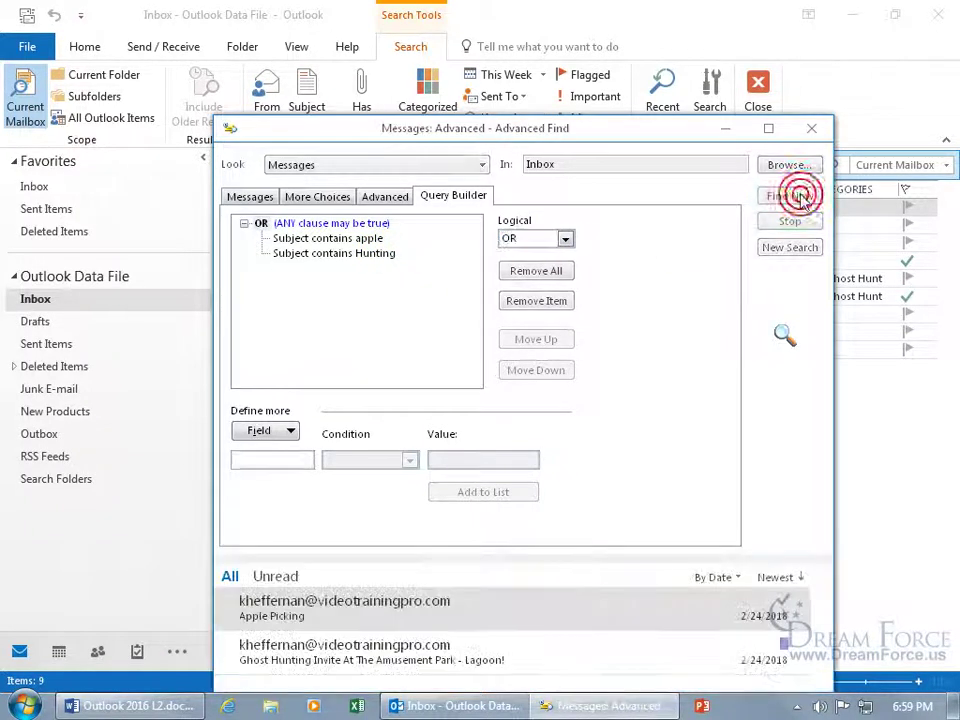
pyautogui.click(768, 128)
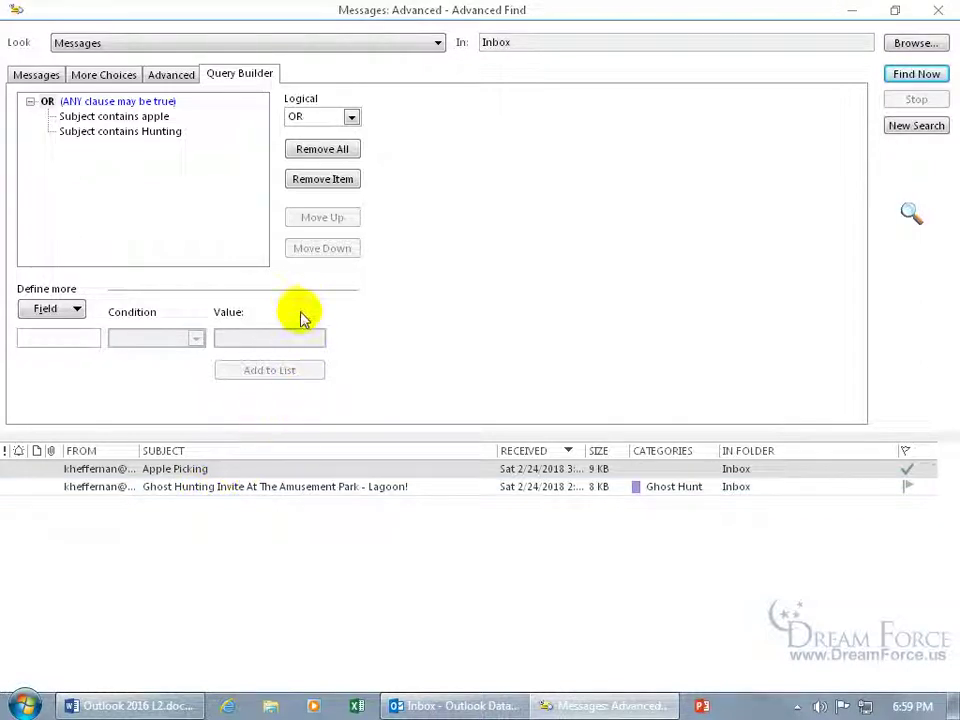
# Set the query's Logical option to AND and delete the Subject contains Hunting clause.
pyautogui.click(351, 117)
pyautogui.click(325, 132)
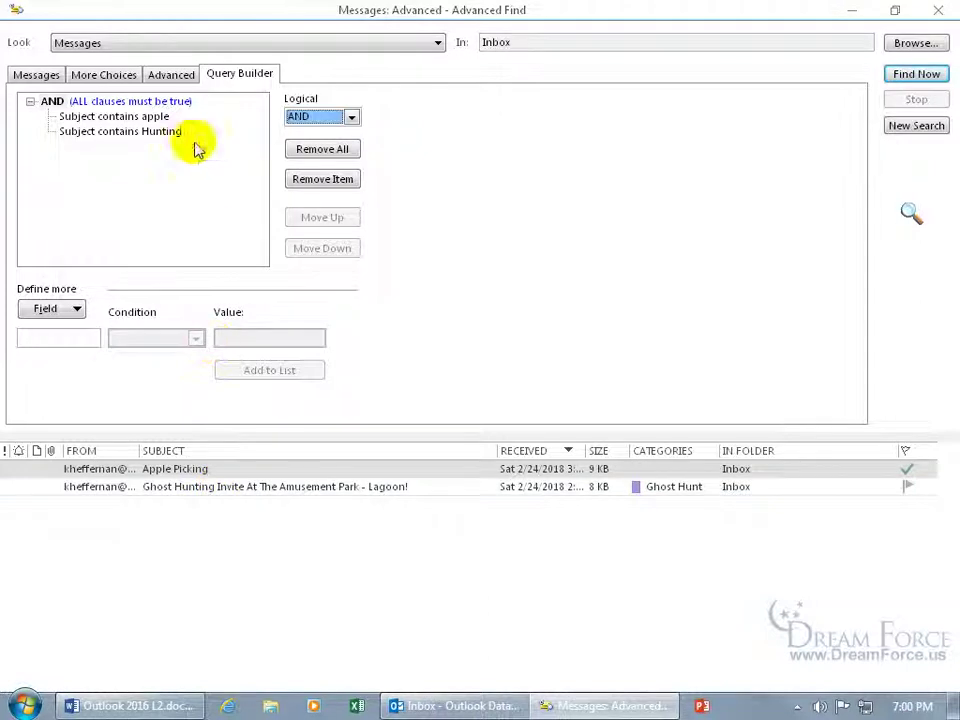
pyautogui.click(141, 133)
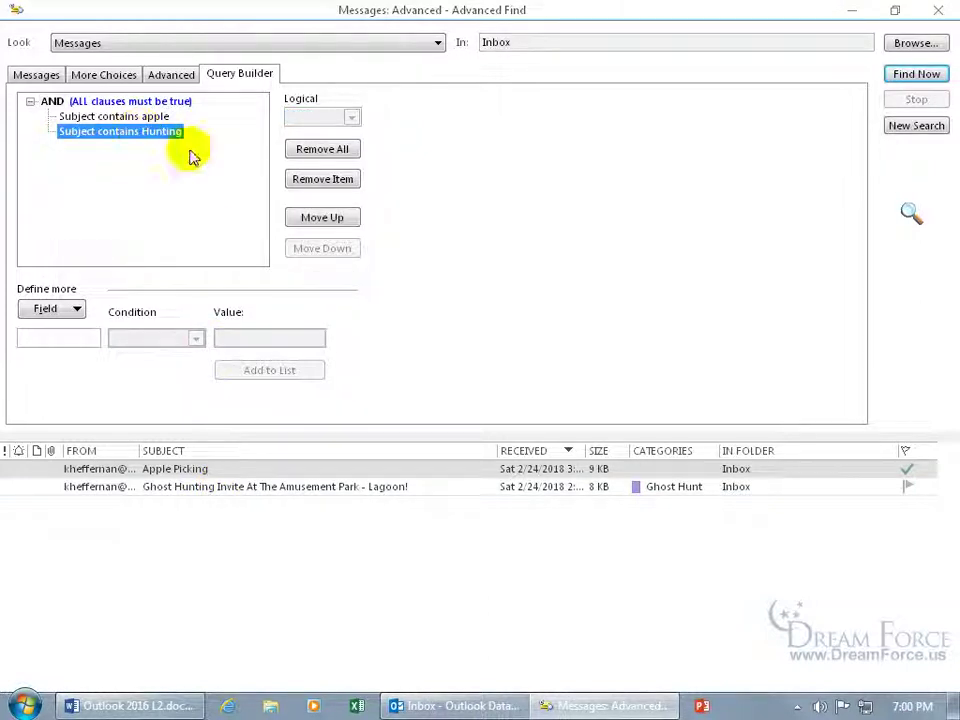
pyautogui.click(309, 181)
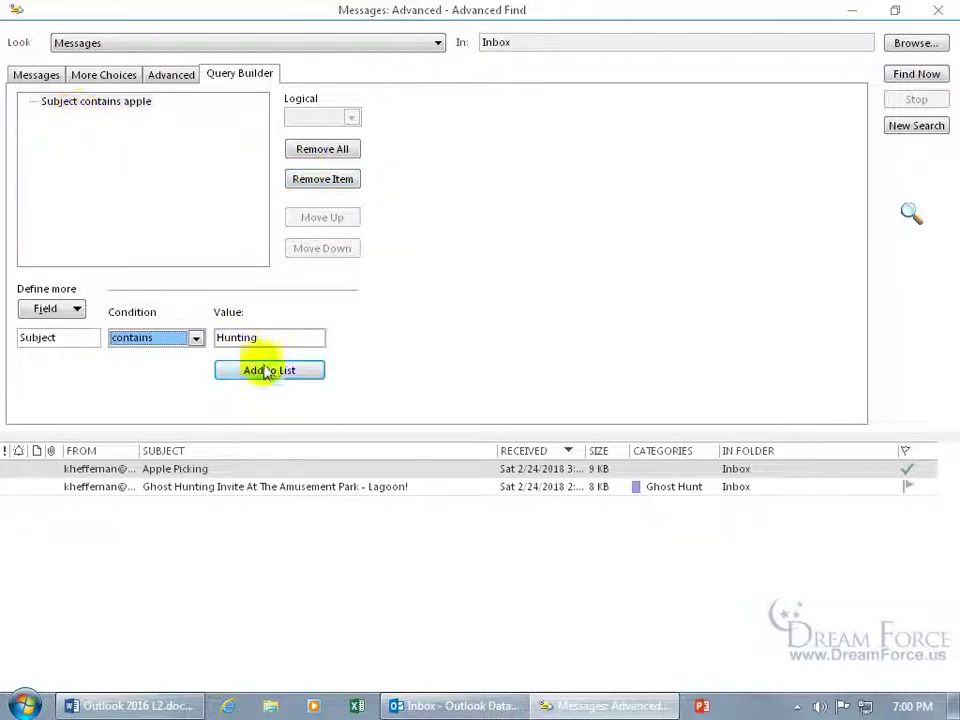
# Add Subject contains Picking, find only the Apple Picking message, then remove all clauses.
pyautogui.doubleClick(280, 339)
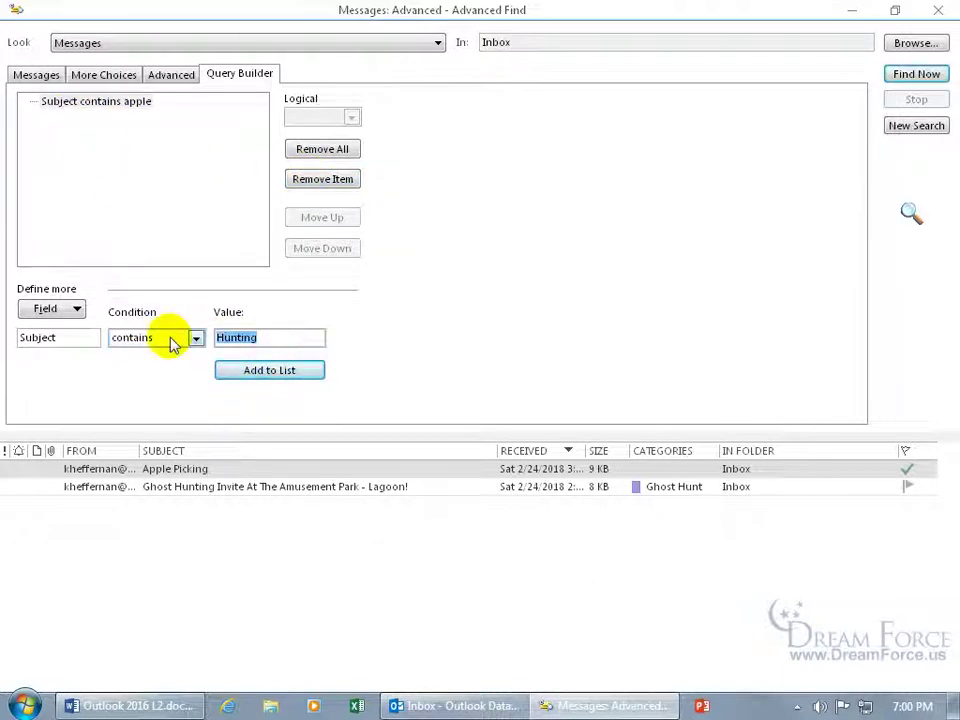
pyautogui.write('F')
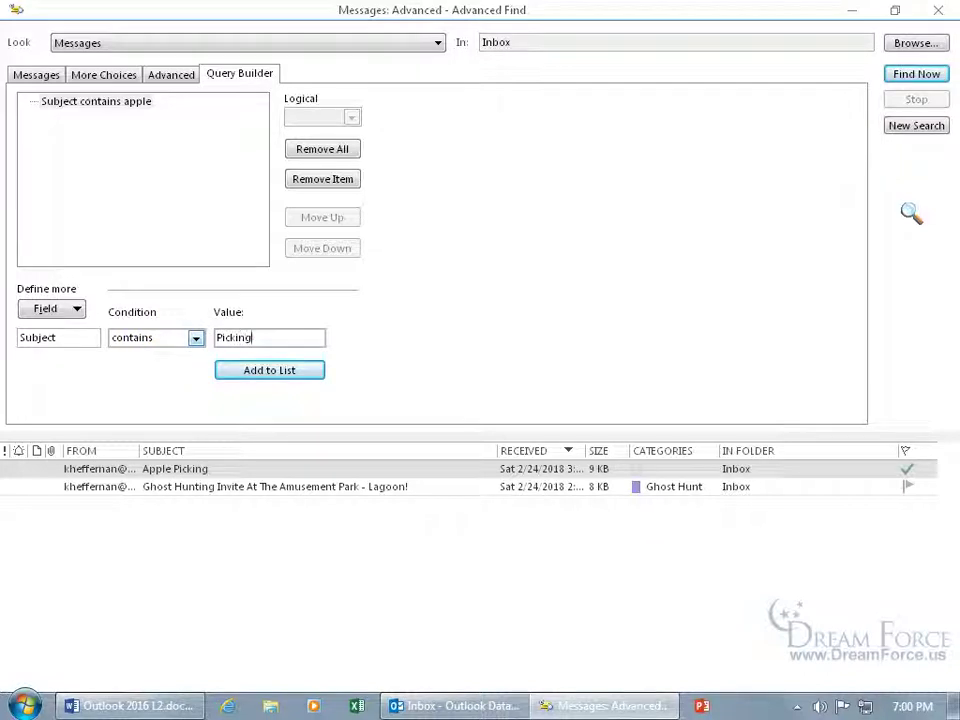
pyautogui.click(248, 372)
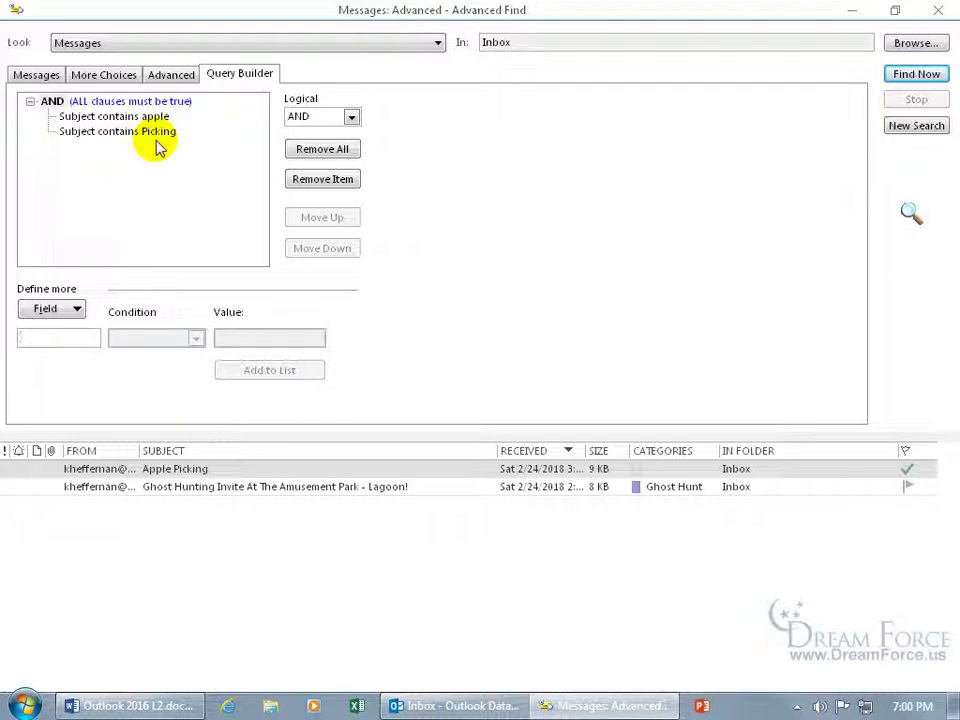
pyautogui.click(917, 76)
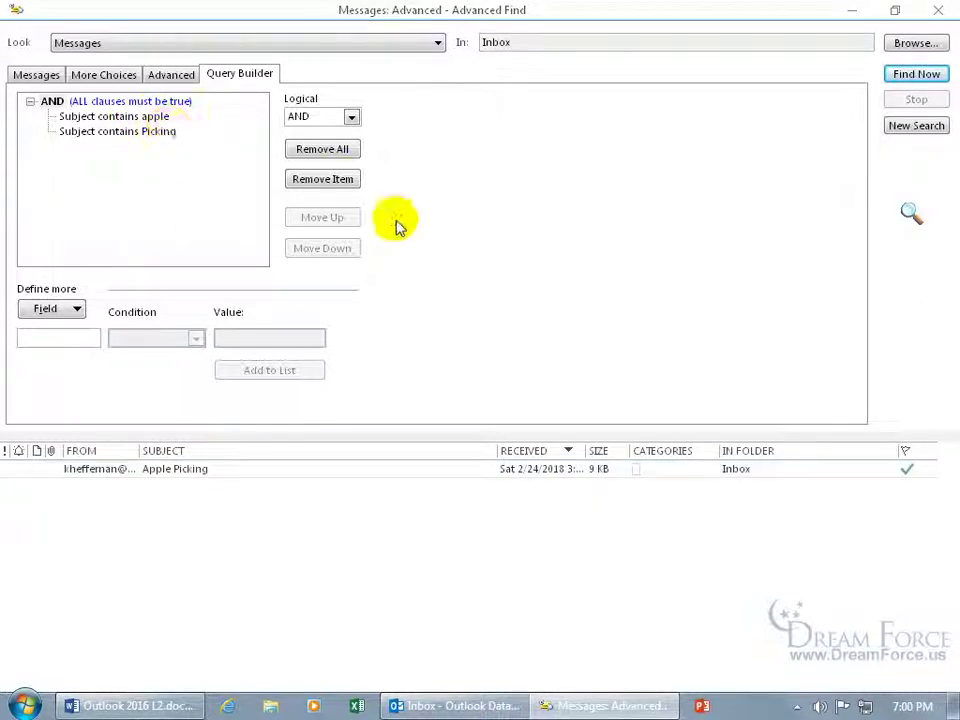
pyautogui.click(343, 155)
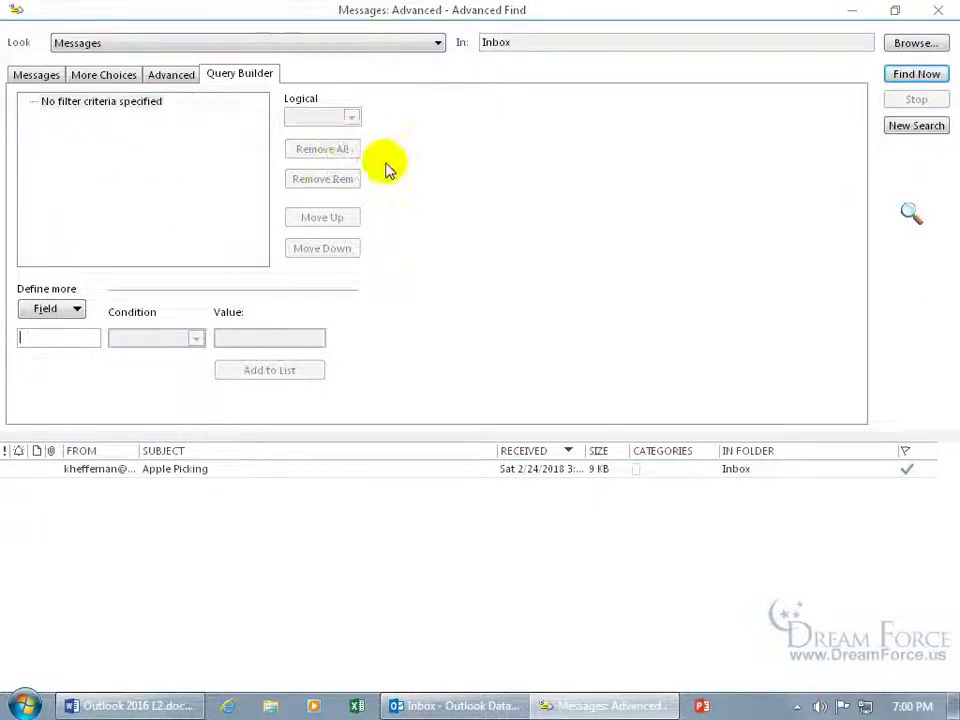